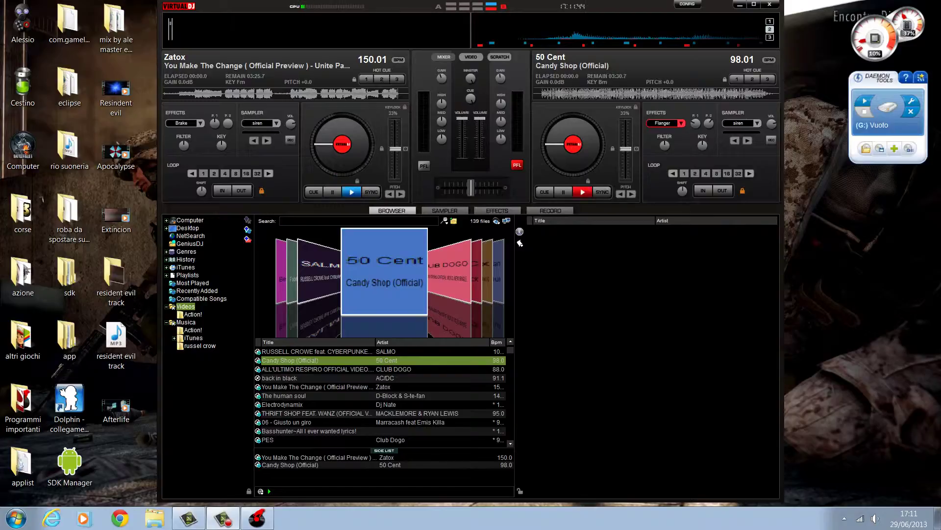
Step: Hide the playlist pane beside the song browser so the track list uses the full width
click(520, 231)
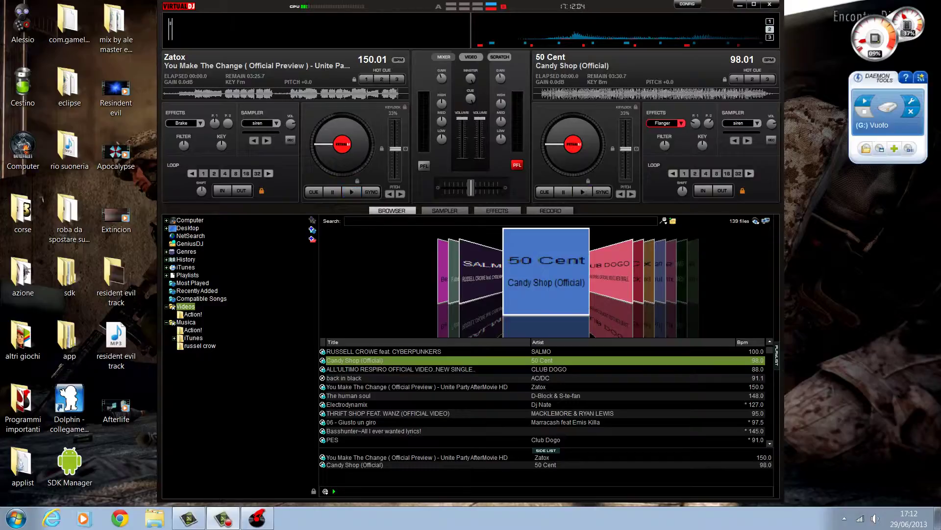
mouse_move(777, 355)
click(520, 243)
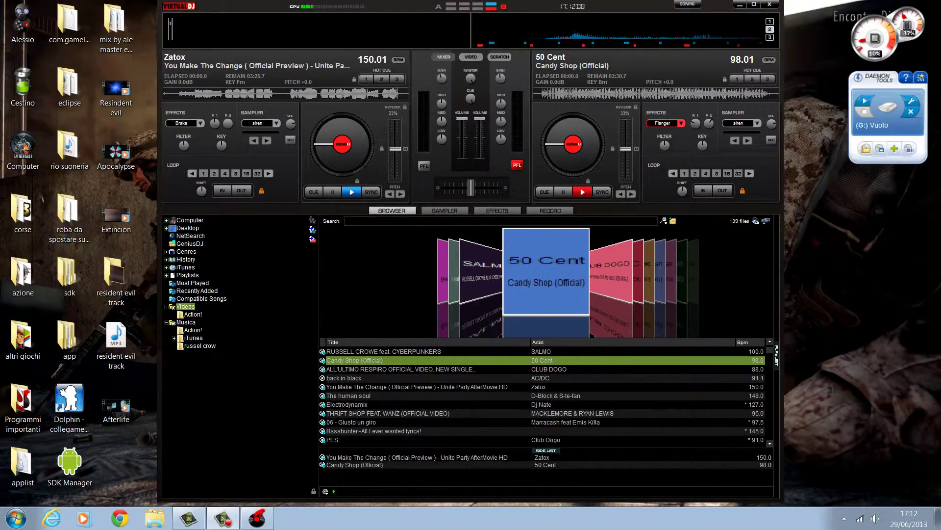
Step: Start Candy Shop on deck 2 and set its pitch to -1.1
click(583, 192)
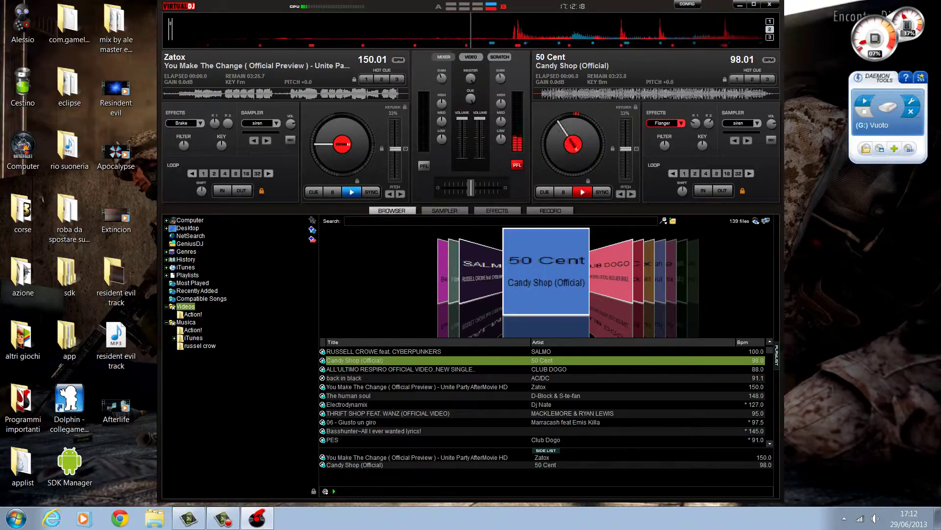
mouse_move(626, 148)
mouse_down()
mouse_move(626, 130)
mouse_move(626, 161)
mouse_move(626, 127)
mouse_move(626, 160)
mouse_move(626, 137)
mouse_move(626, 148)
mouse_up()
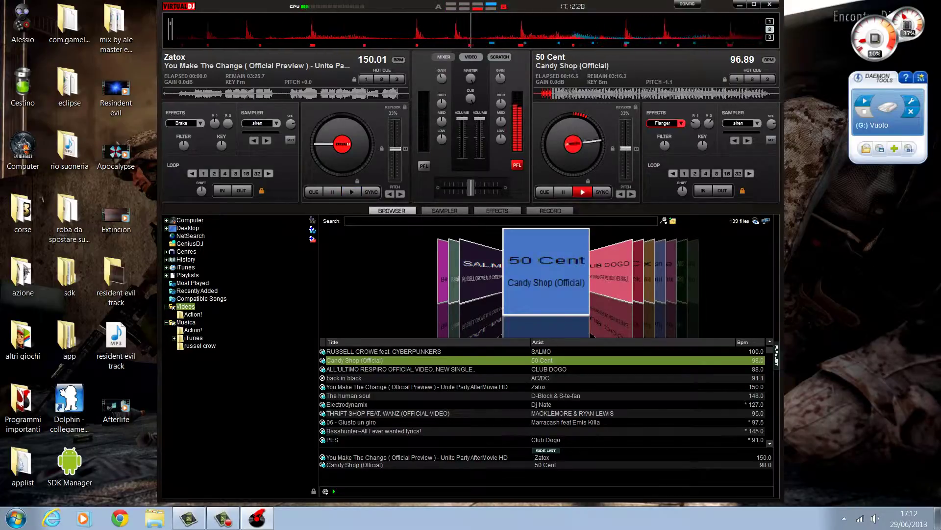
Step: Skip to a late passage of Candy Shop and back to its start, and set deck 2's pitch to +1.1
drag(757, 93, 724, 93)
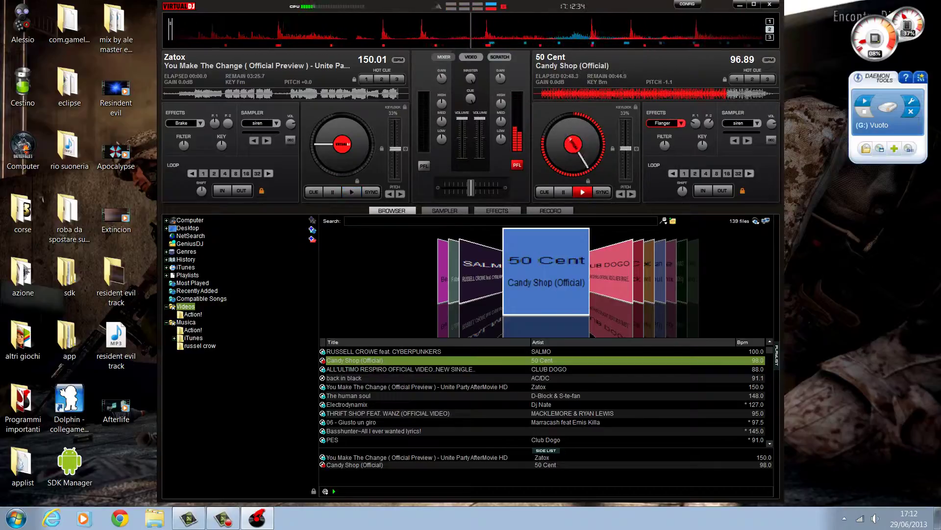
click(541, 93)
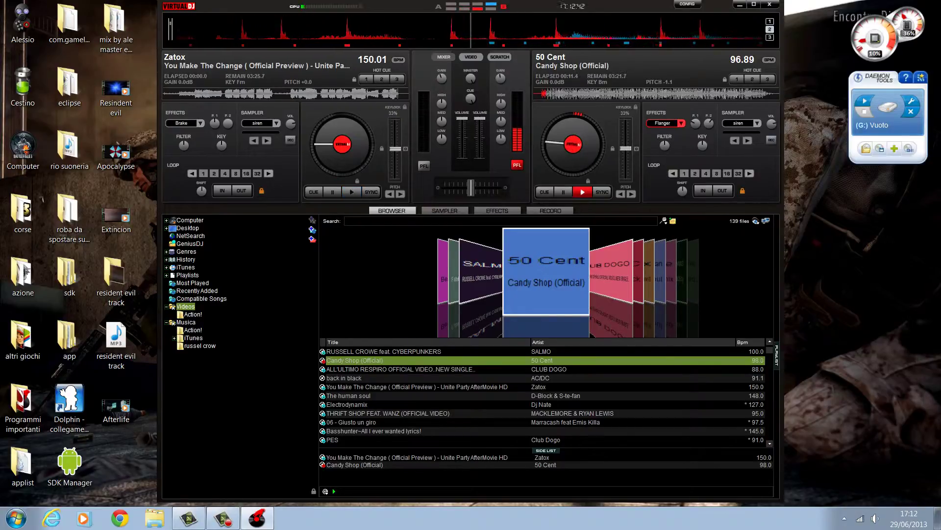
mouse_move(625, 148)
mouse_down()
mouse_move(626, 163)
mouse_move(626, 140)
mouse_move(626, 150)
mouse_up()
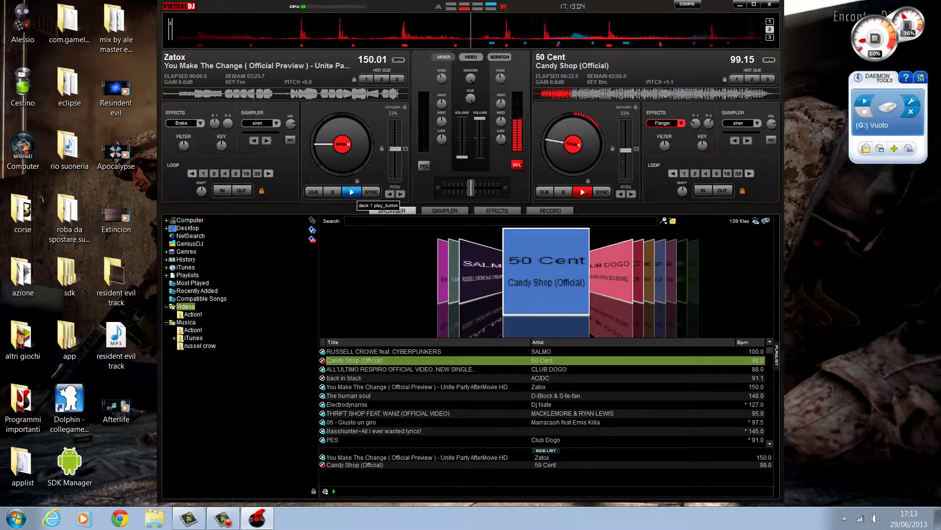
Step: Start the Zatox track on deck 1 and stop deck 2 with the Brake effect
click(352, 192)
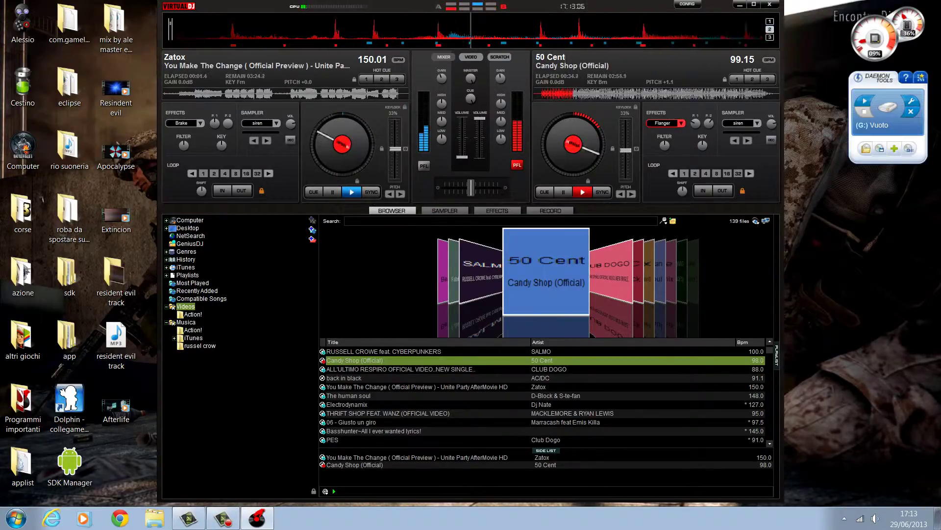
click(667, 123)
click(697, 156)
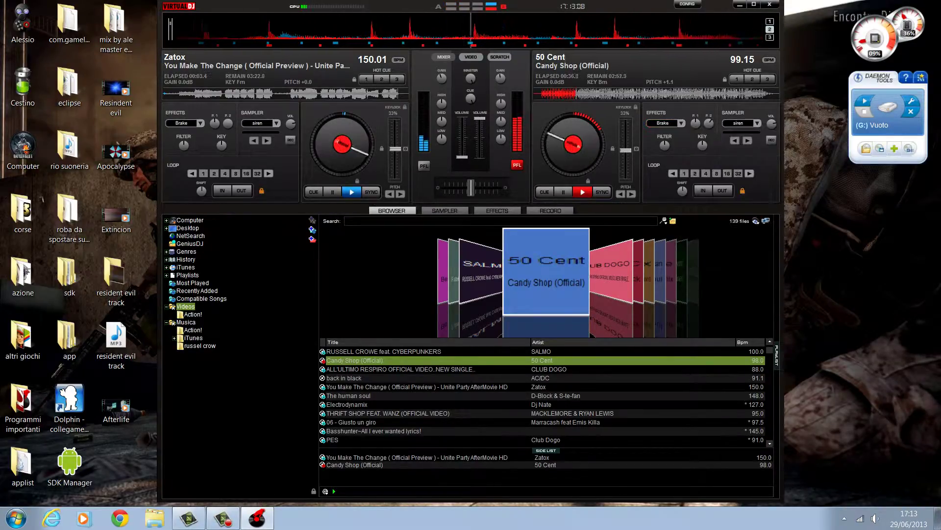
click(664, 123)
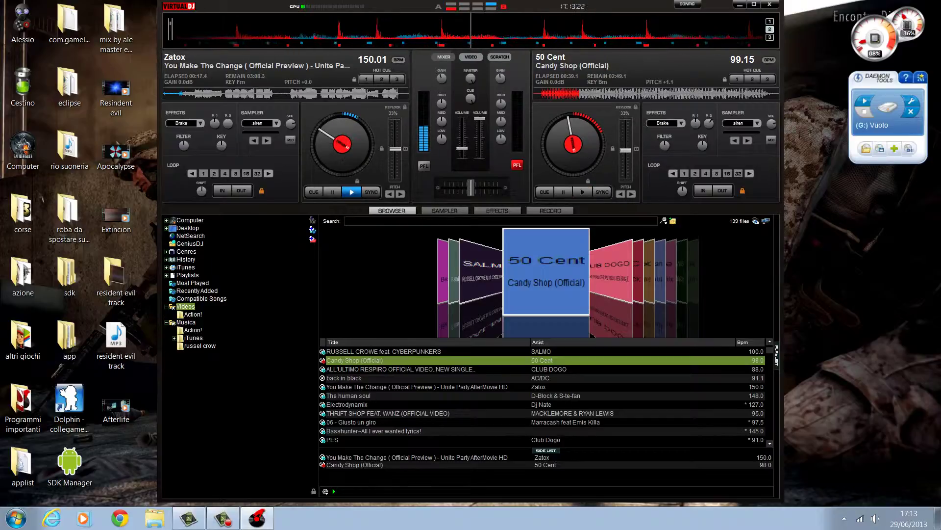
Step: Lower deck 1's pitch to -2.9 and return it to 0.0, adjusting deck 1's volume fader to about halfway
mouse_move(395, 149)
mouse_down()
mouse_move(396, 120)
mouse_move(395, 146)
mouse_up()
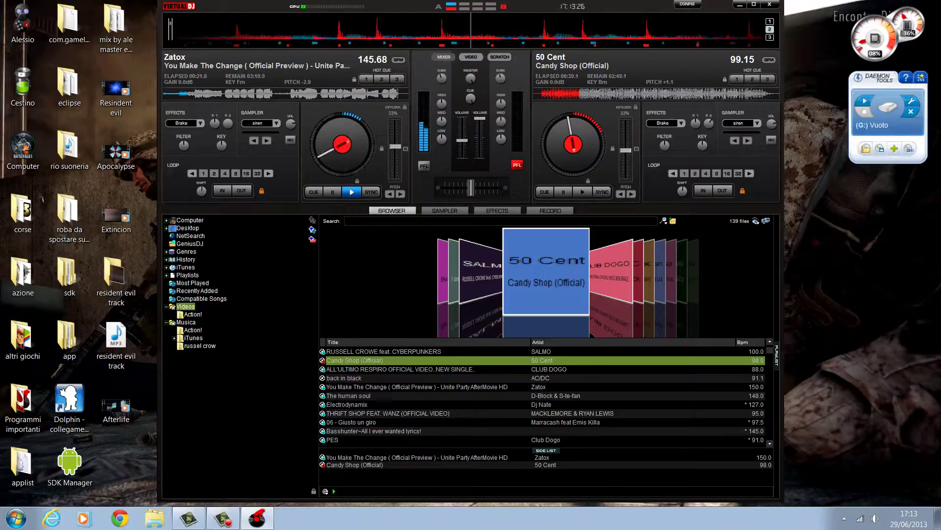
drag(462, 140, 462, 148)
drag(395, 146, 395, 149)
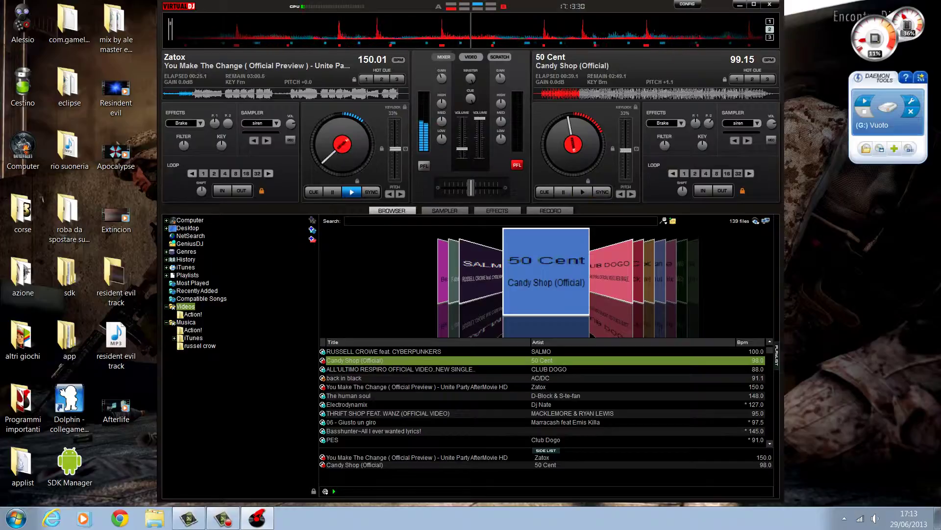
mouse_move(462, 149)
mouse_down()
mouse_move(462, 124)
mouse_move(461, 137)
mouse_up()
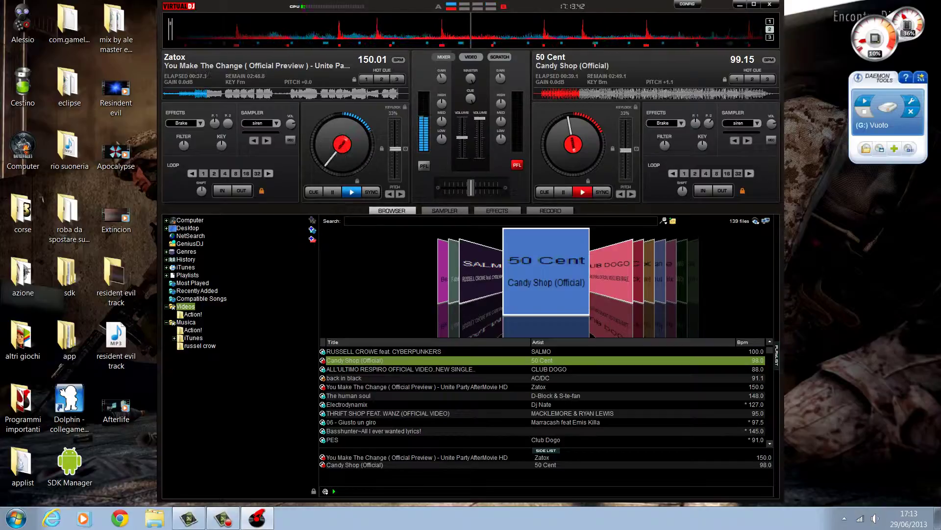
Step: Choose the Flanger effect for deck 1 and activate it on the playing Zatox track
click(200, 123)
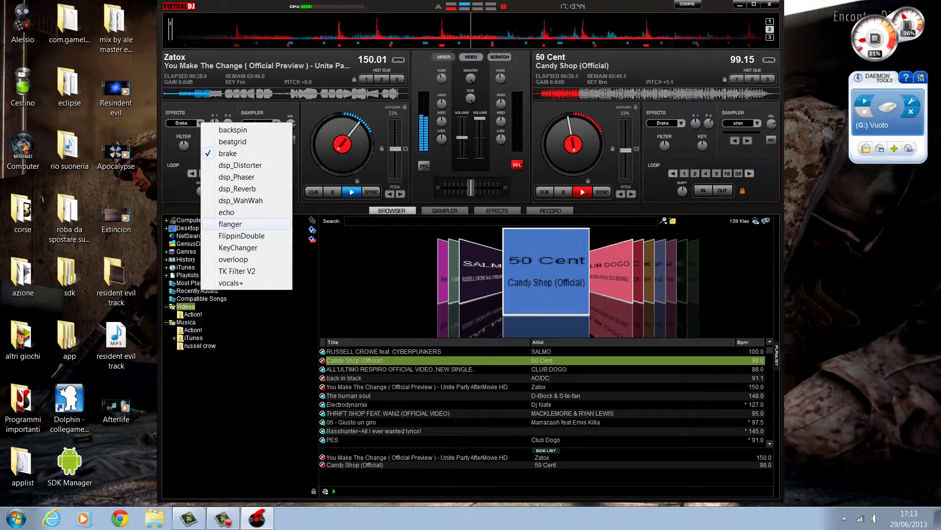
click(236, 221)
click(183, 124)
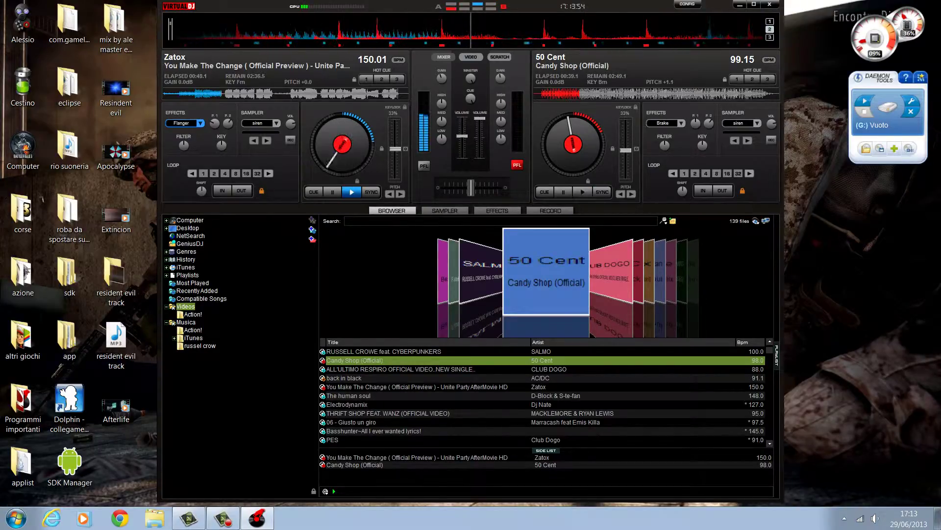
Step: Raise deck 1's volume fader to maximum and set its pitch to -1.7
drag(462, 136, 462, 118)
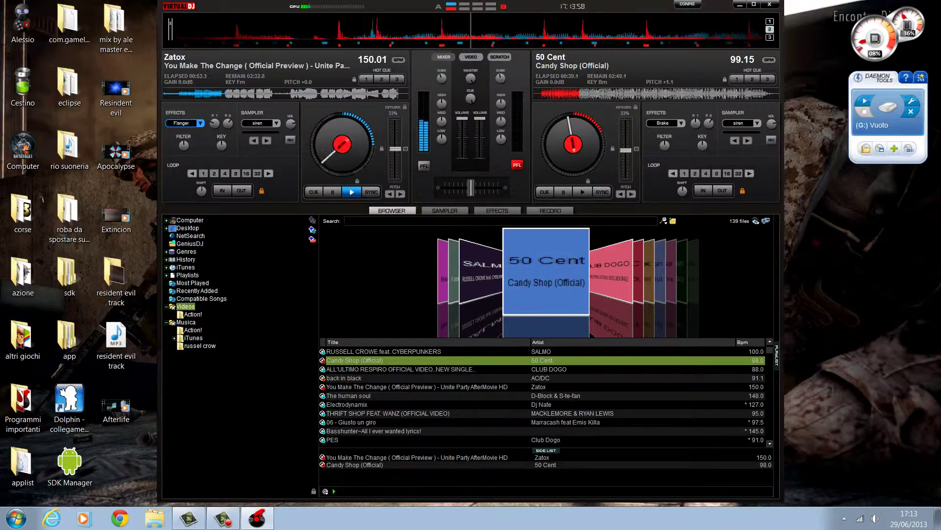
drag(396, 149, 395, 147)
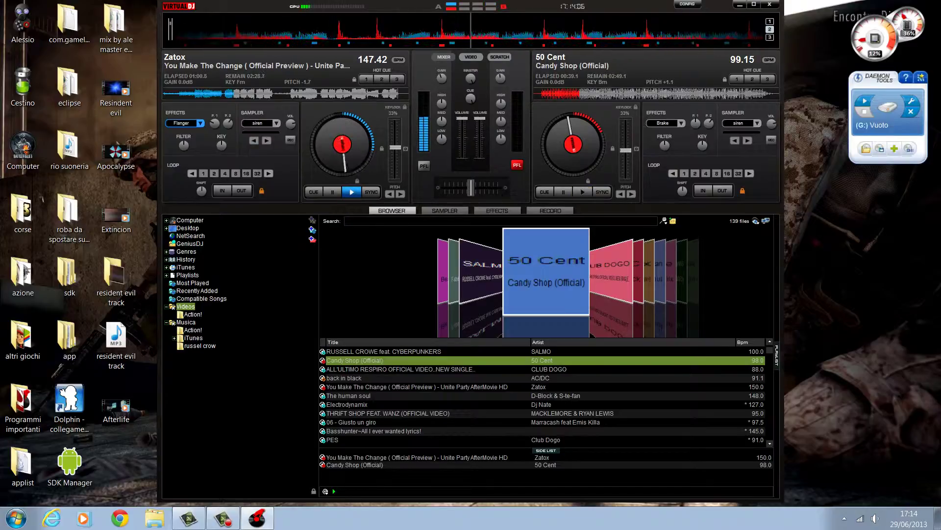
Step: Trigger and stop the siren sample on deck 1, and set the deck's pitch to +2.9
click(255, 123)
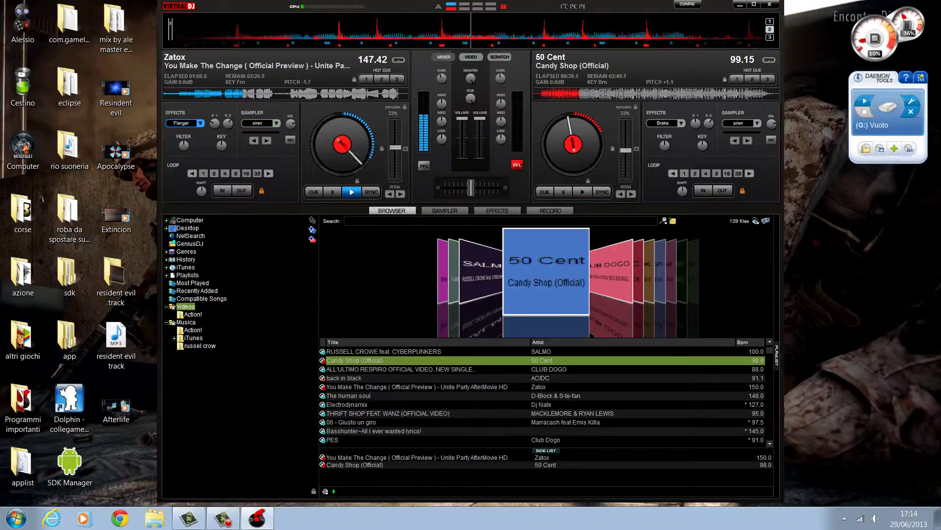
key(F1)
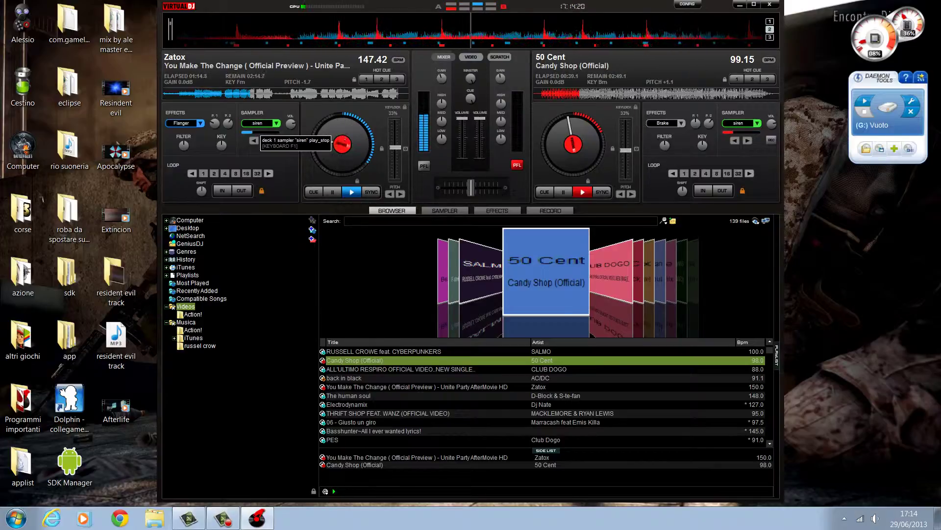
click(261, 123)
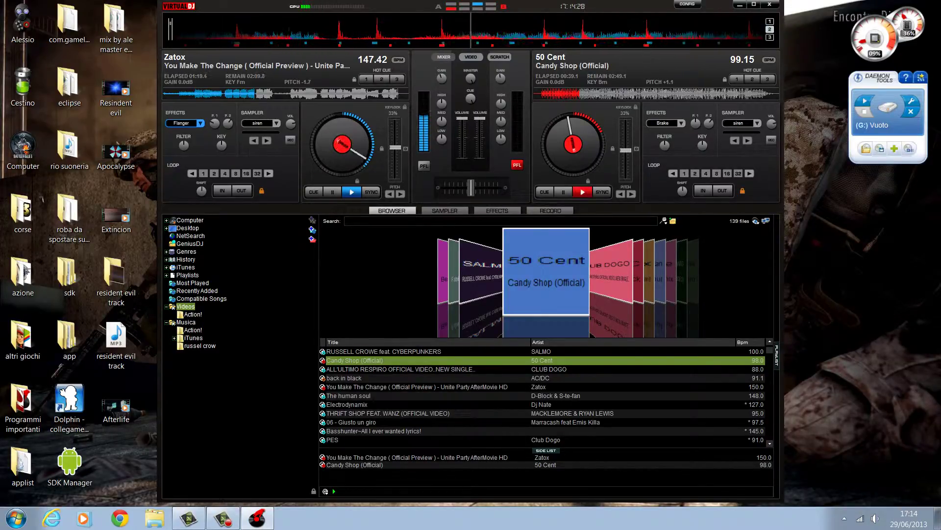
mouse_move(395, 148)
mouse_down()
mouse_move(395, 163)
mouse_move(396, 151)
mouse_up()
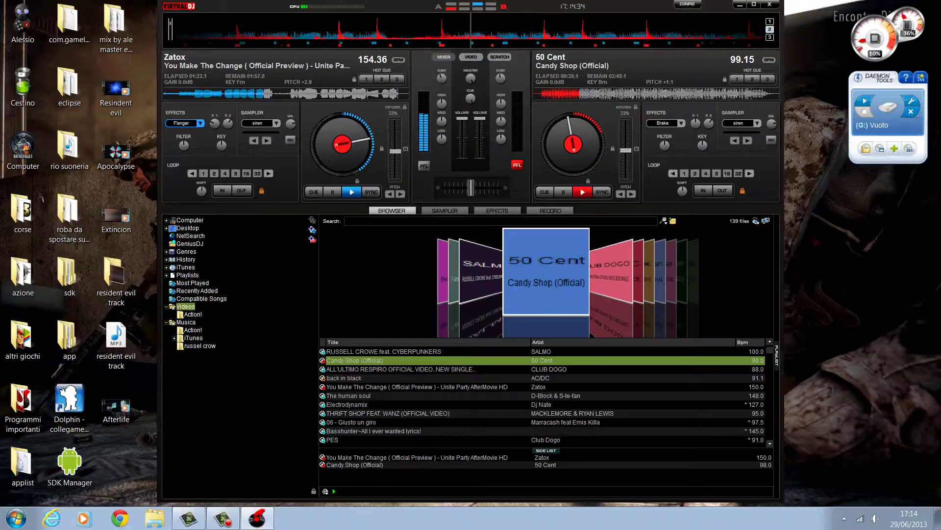
Step: Stop deck 1 with the Backspin effect and resume Candy Shop on deck 2
click(200, 123)
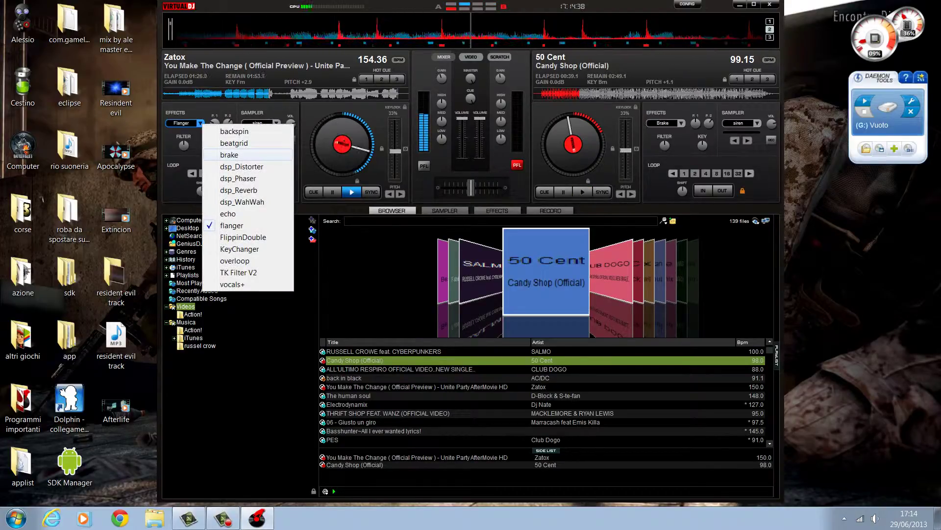
click(234, 131)
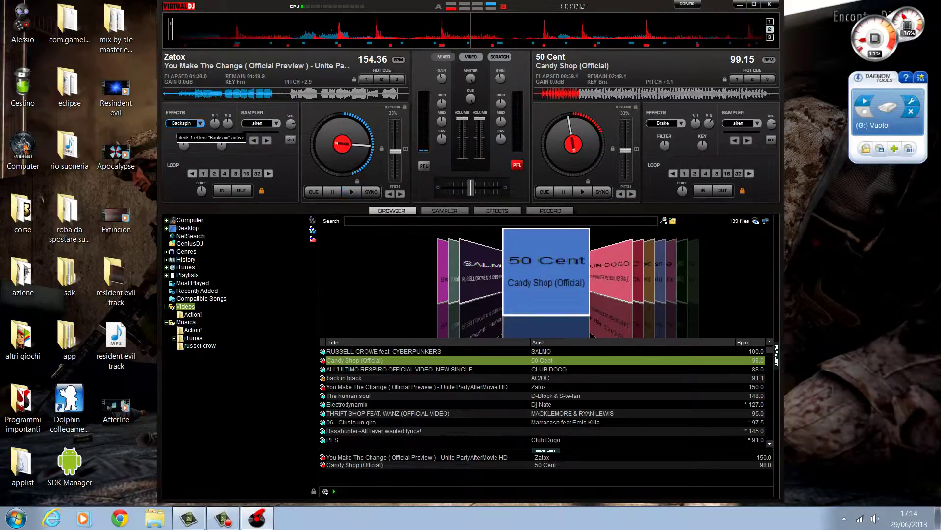
key(space)
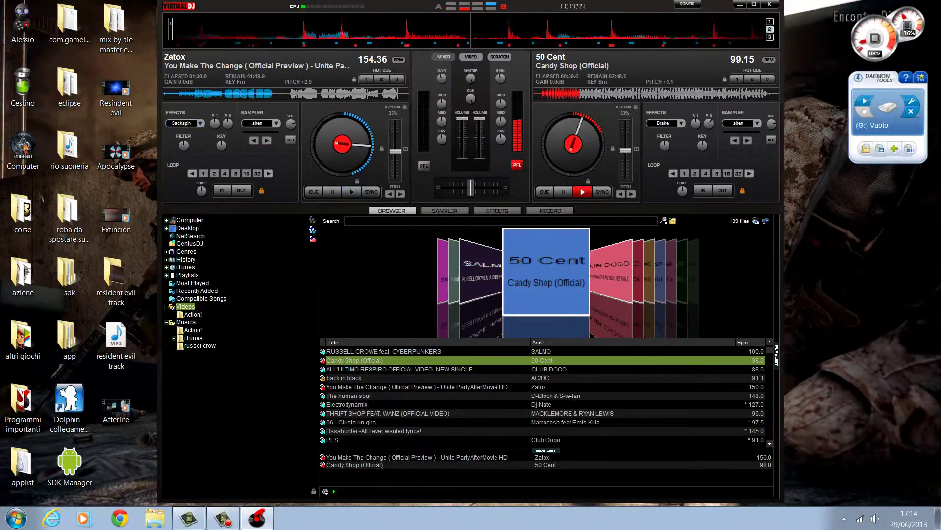
Step: Apply the Flanger effect to deck 2 and reset its pitch to 0.0
click(682, 123)
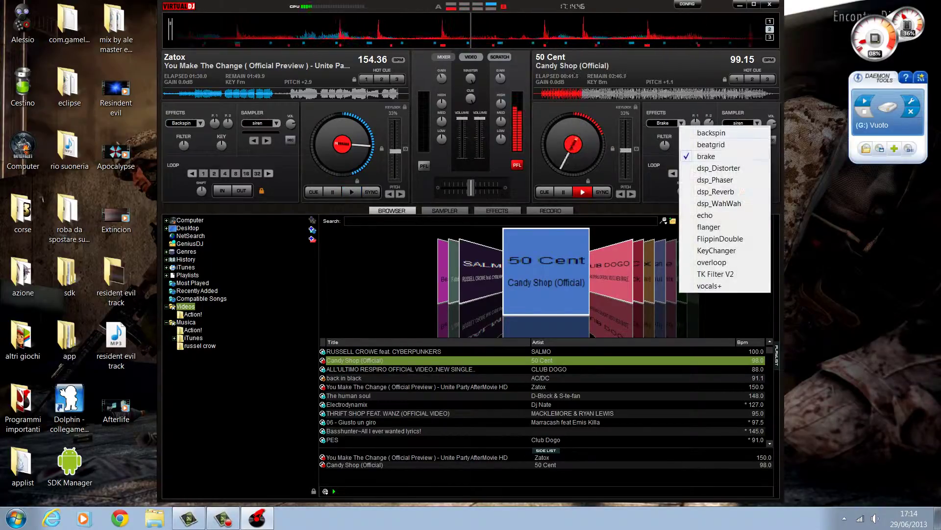
click(709, 226)
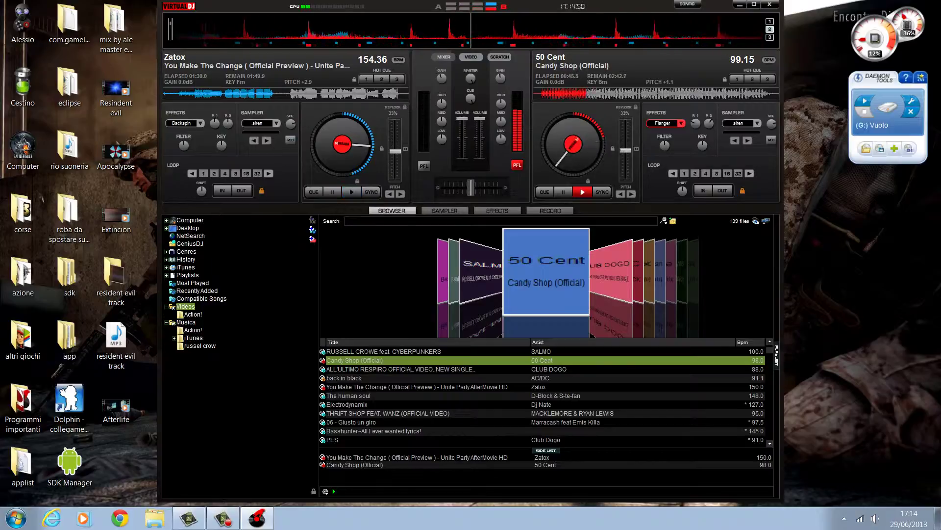
drag(626, 150, 626, 149)
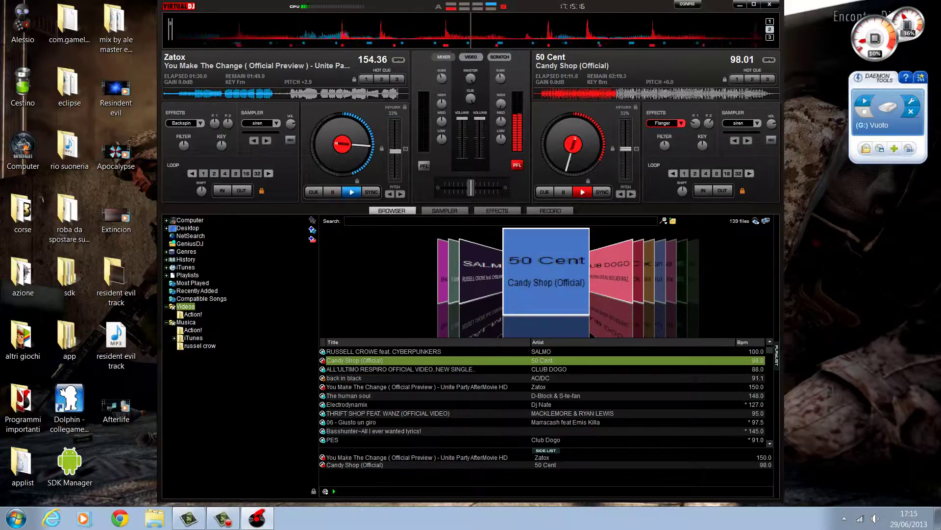
Step: Try the Vocals+ effect on deck 2 and switch back to Flanger
click(682, 125)
click(713, 286)
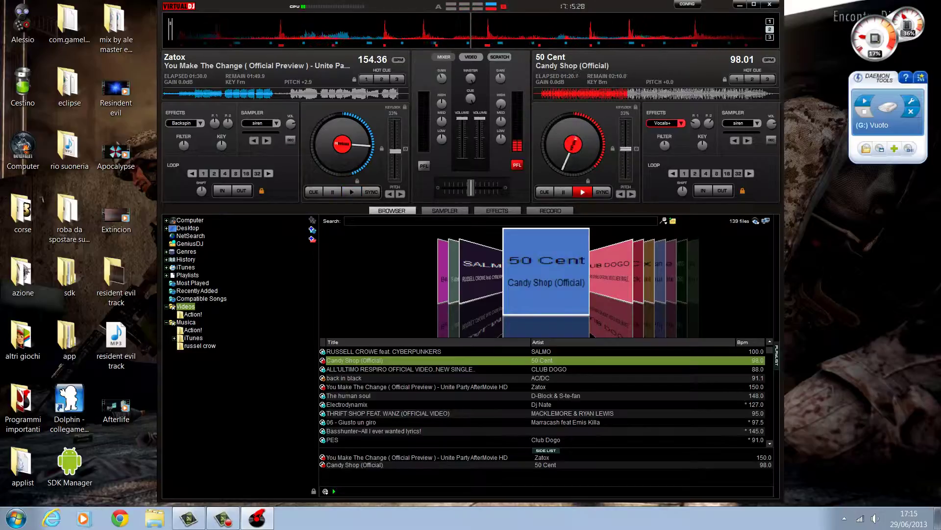
click(681, 123)
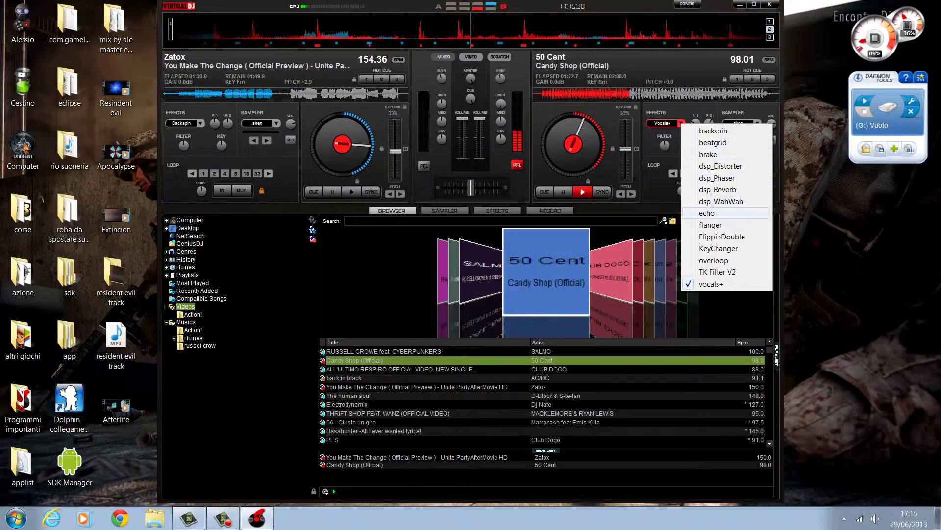
click(711, 224)
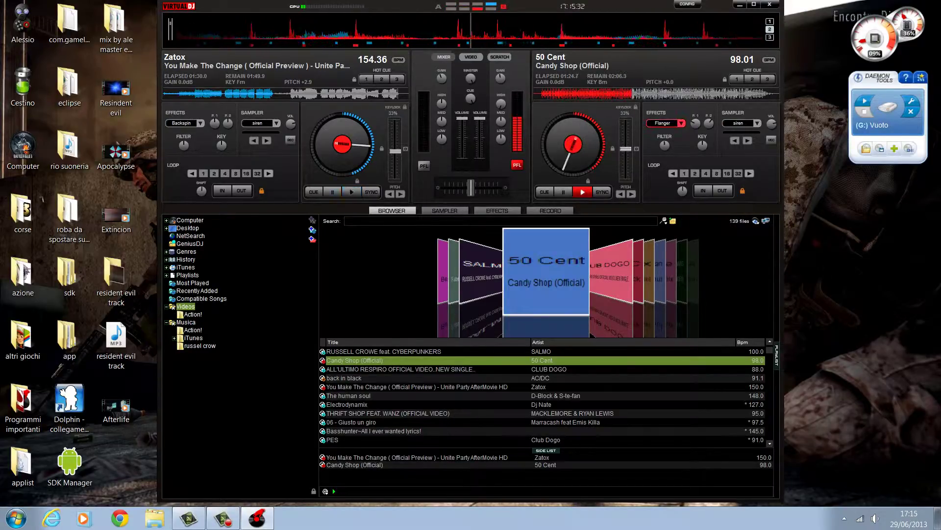
Step: Try the FlippinDouble effect on deck 2, toggling it during playback, and reselect Flanger with the effect switched off
click(681, 123)
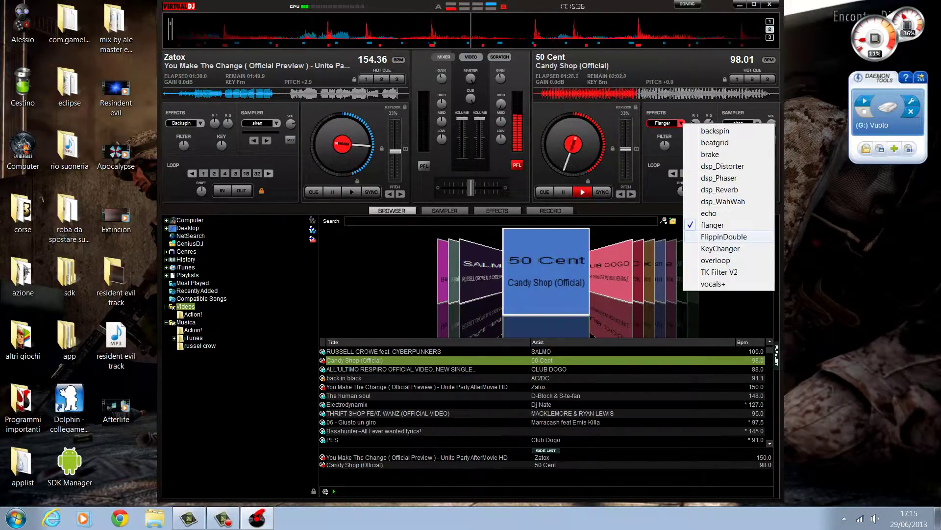
click(724, 237)
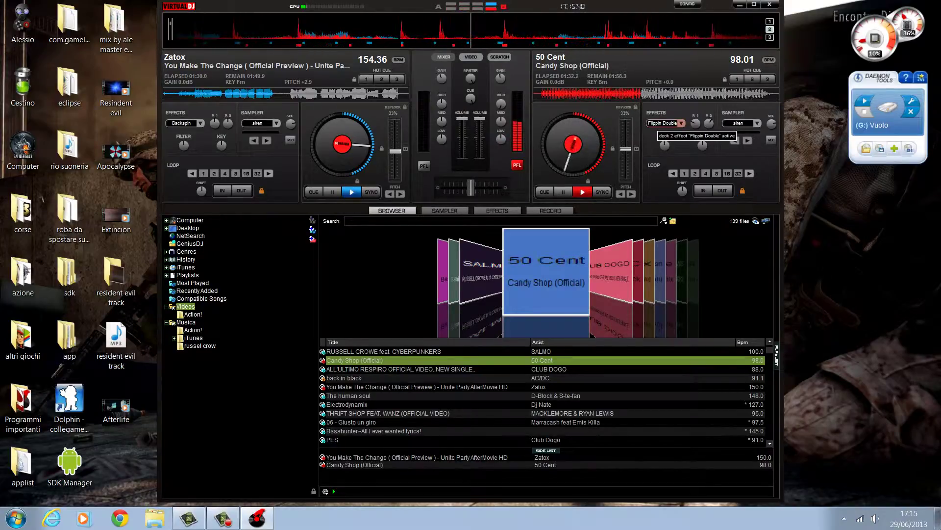
click(658, 123)
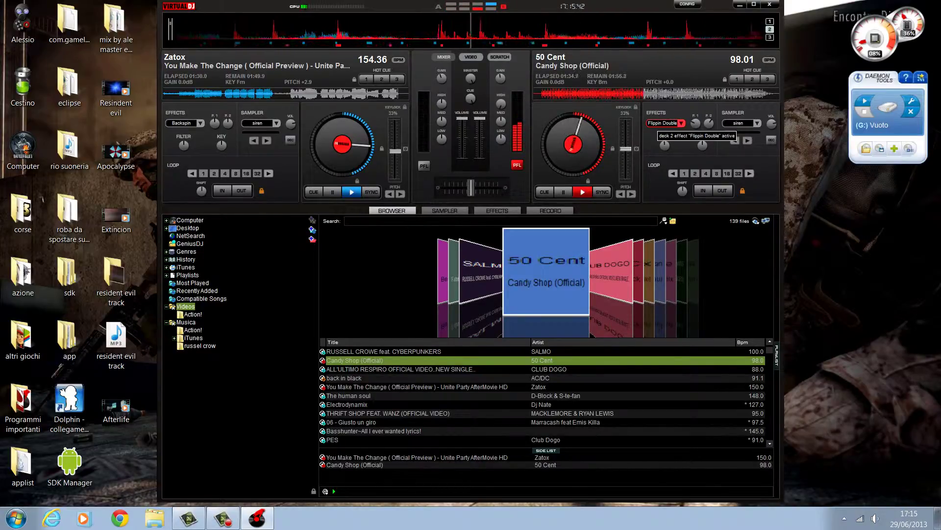
key(space)
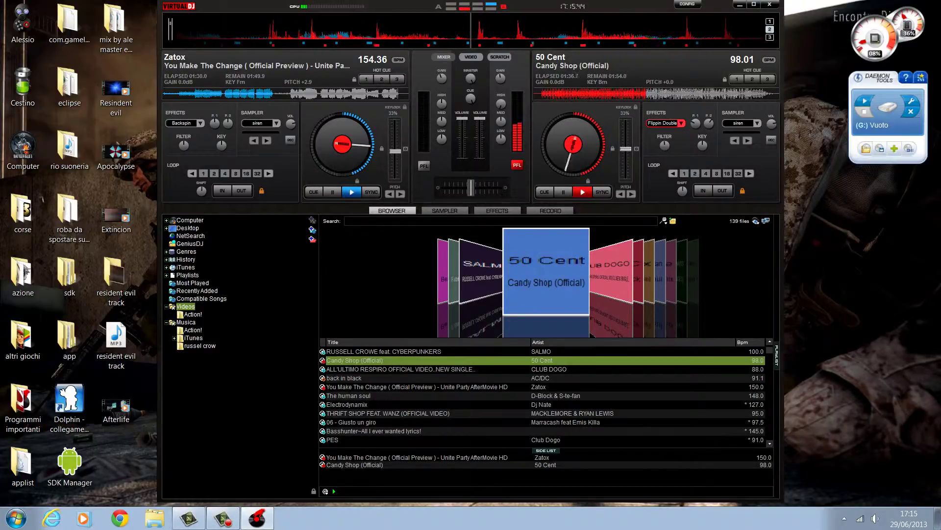
click(681, 123)
click(710, 223)
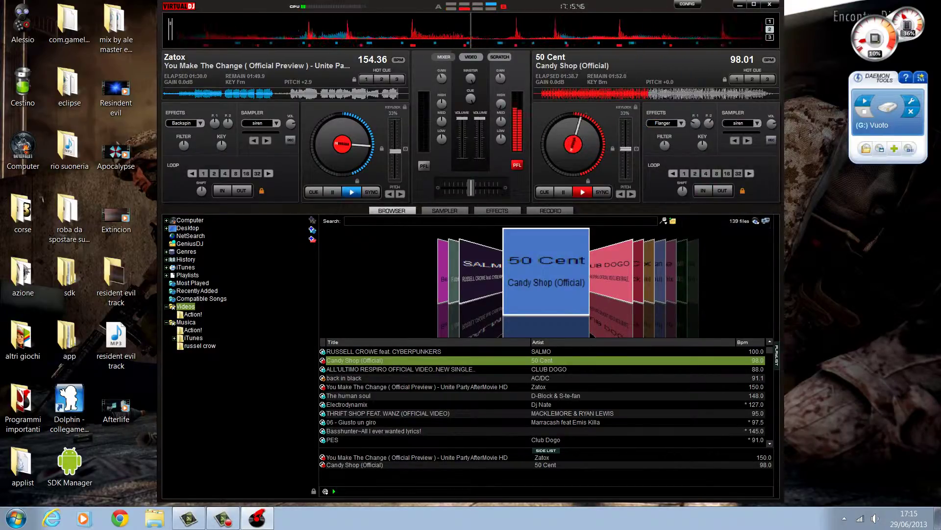
Step: Switch on the Flanger effect on deck 2, then stop Candy Shop with the Backspin effect
click(669, 123)
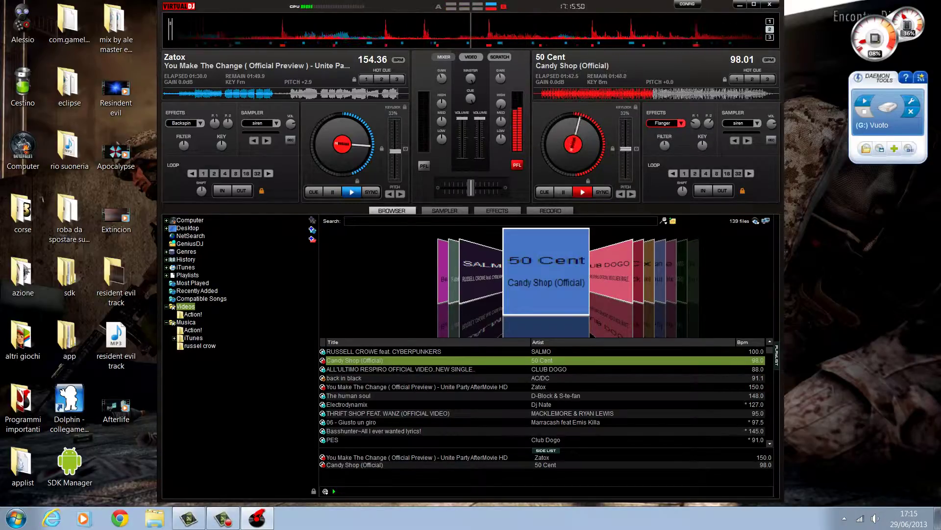
click(681, 123)
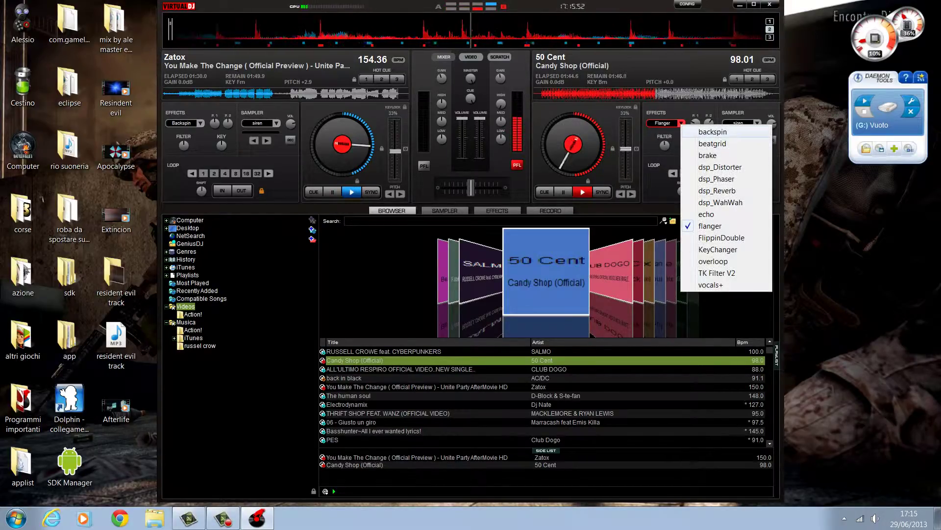
click(713, 132)
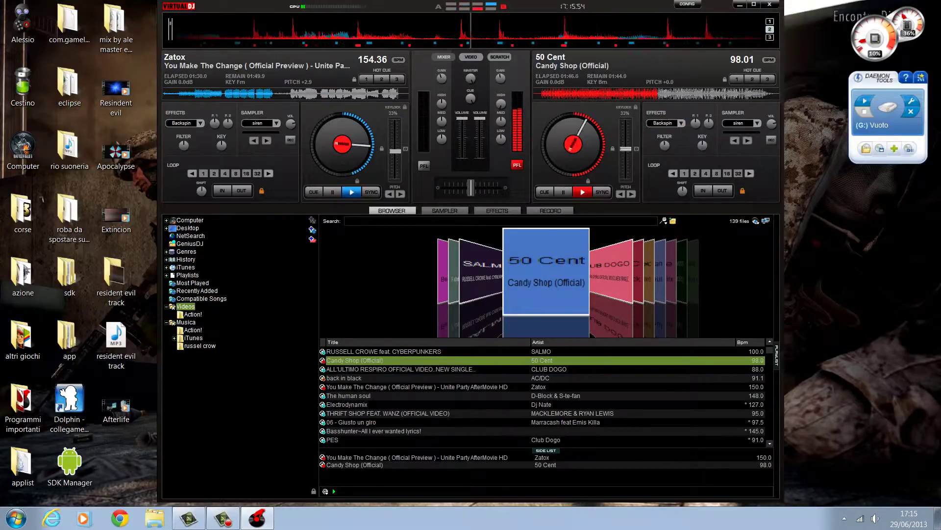
click(668, 123)
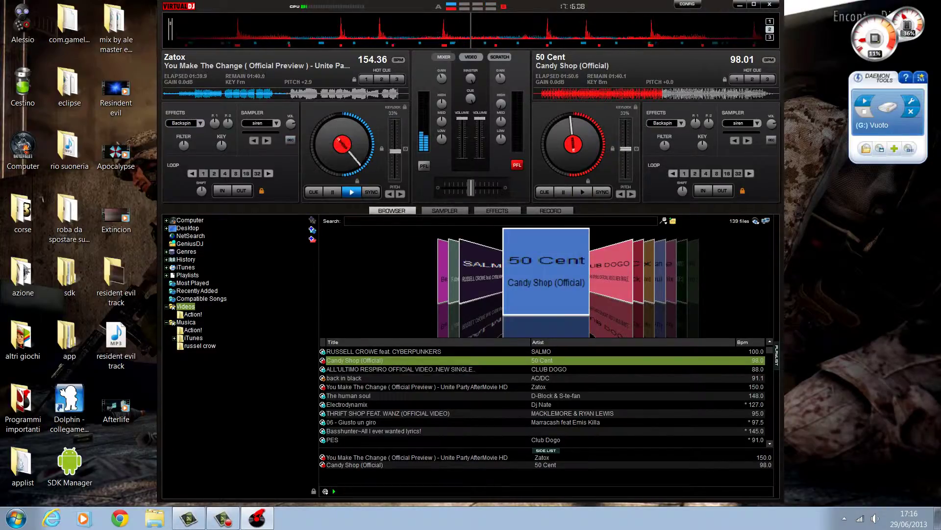
Step: Select the Flanger effect for deck 1 and switch it on during playback
click(184, 123)
click(229, 223)
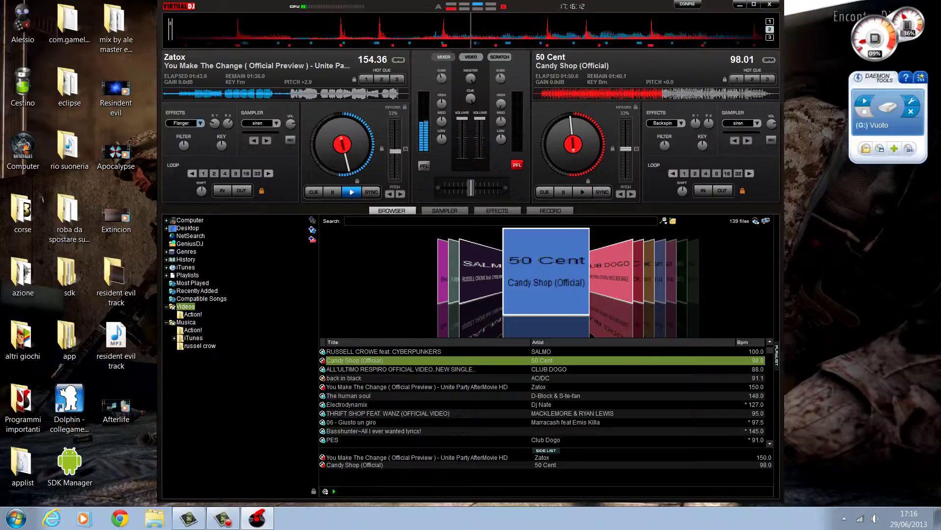
click(181, 123)
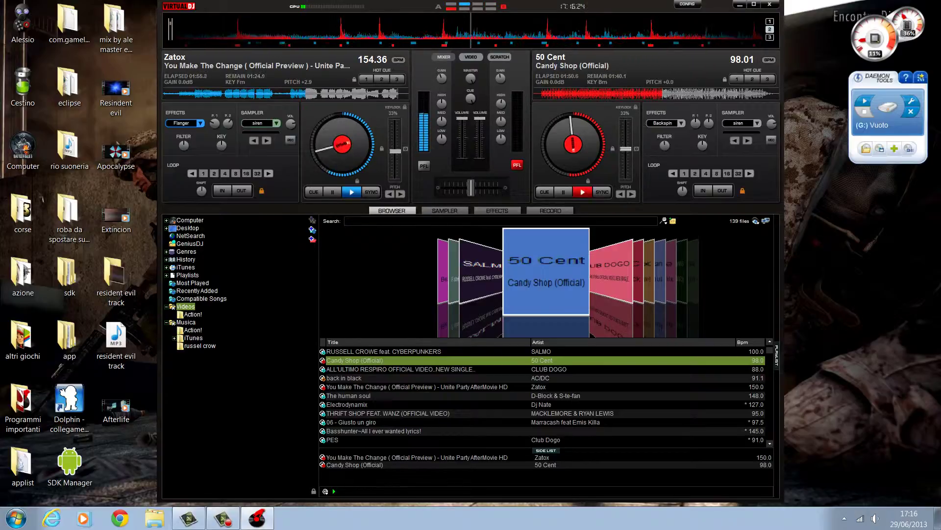
Step: Sync deck 1 to deck 2, then bring deck 1's pitch back down to +1.7
click(266, 141)
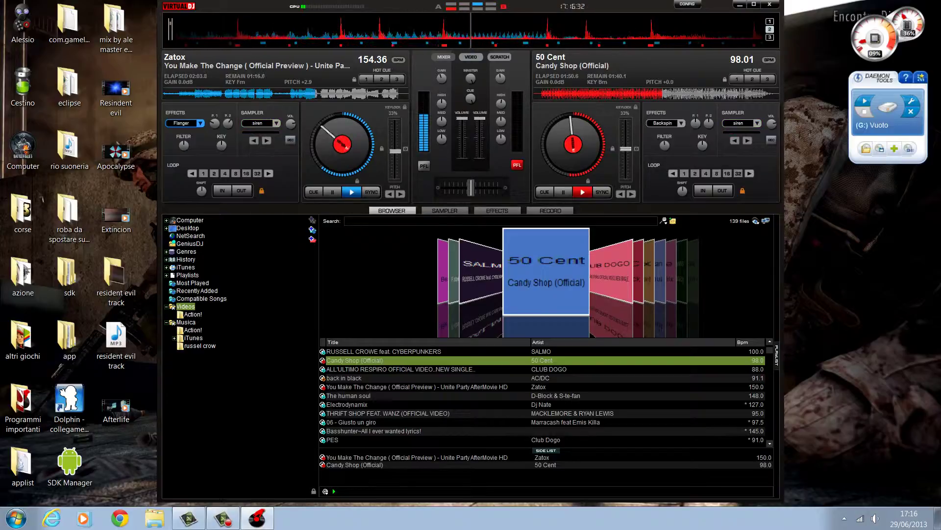
click(372, 191)
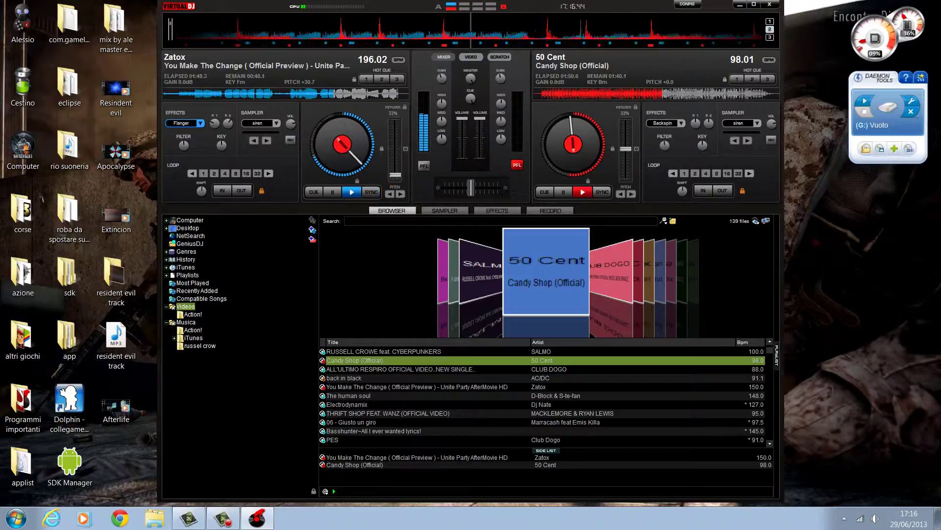
drag(395, 175, 395, 150)
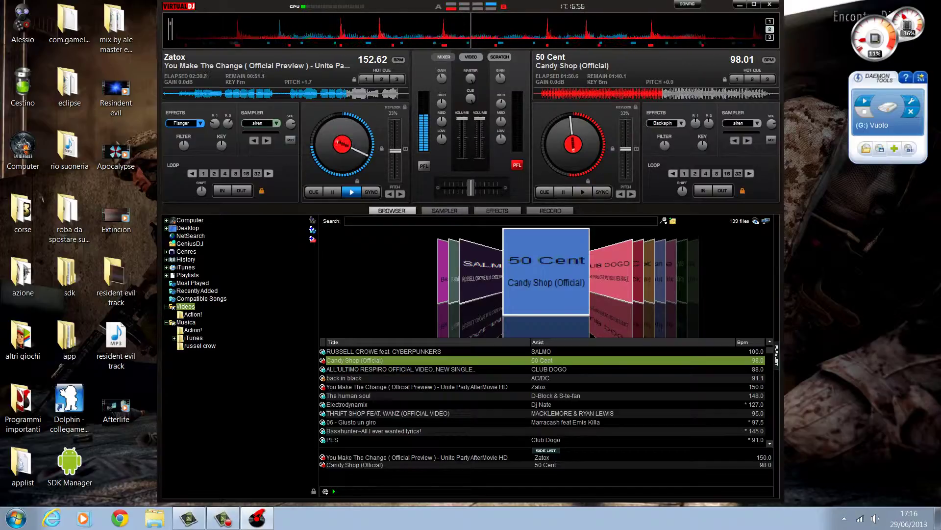
Step: Trigger the siren sample and restart You Make The Change on deck 1 from its beginning
key(F1)
click(259, 130)
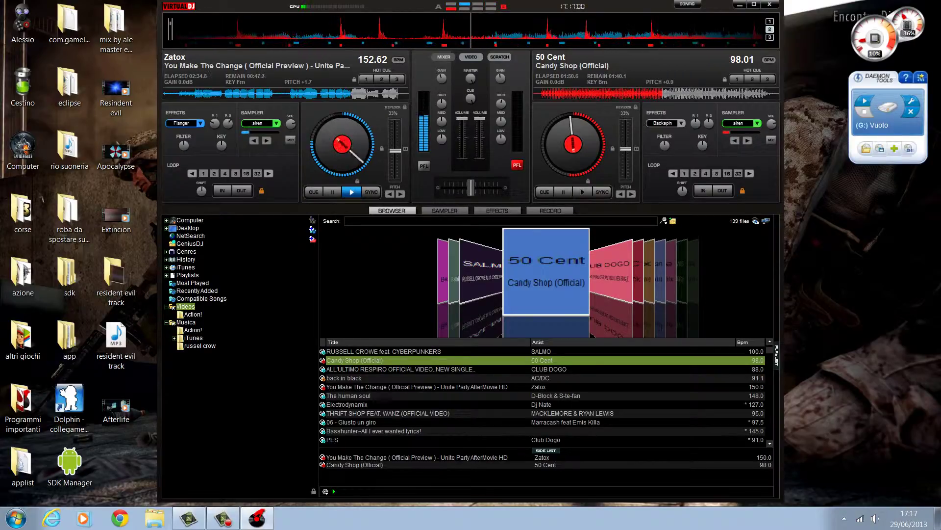
click(314, 192)
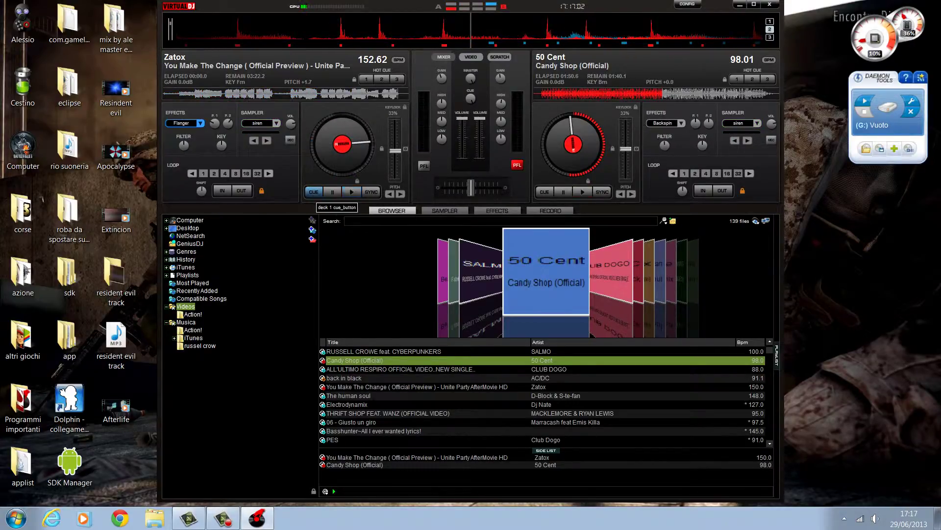
click(351, 192)
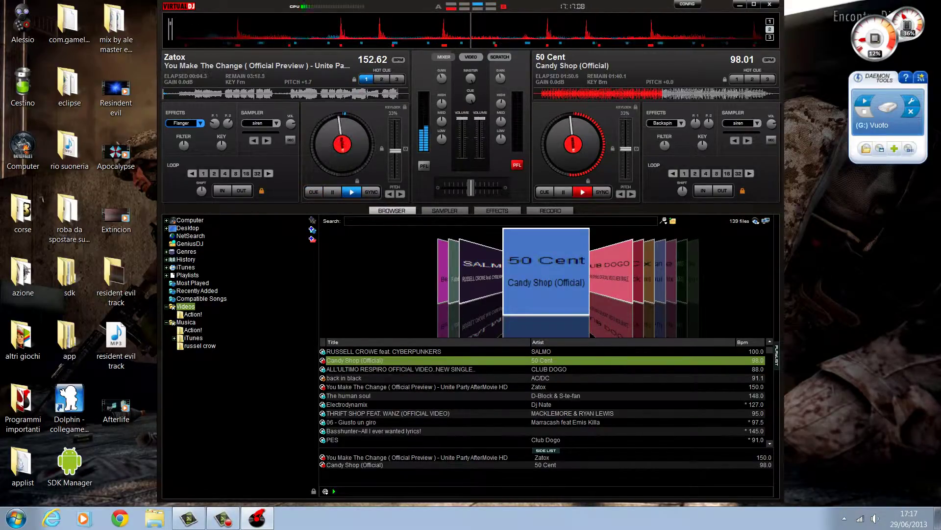
Step: Set deck 1's pitch to +2.3 and stop its track with the Backspin effect
drag(395, 151, 395, 151)
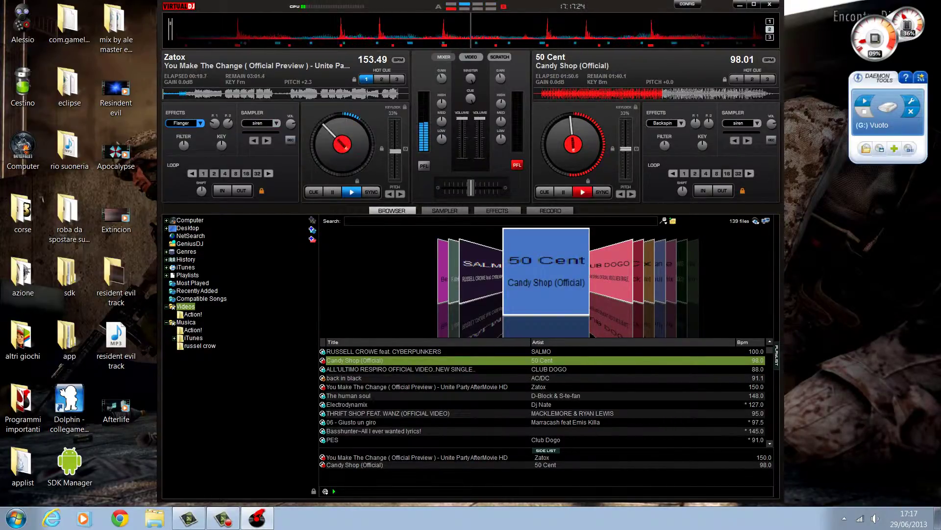
click(200, 123)
click(220, 130)
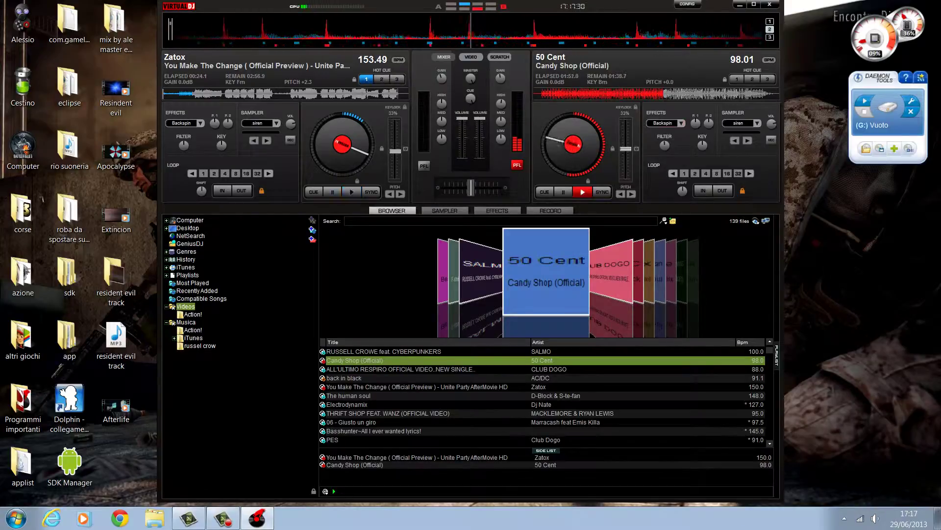
Step: Change deck 2's effect from Backspin to Flanger and activate it while Candy Shop plays
click(681, 123)
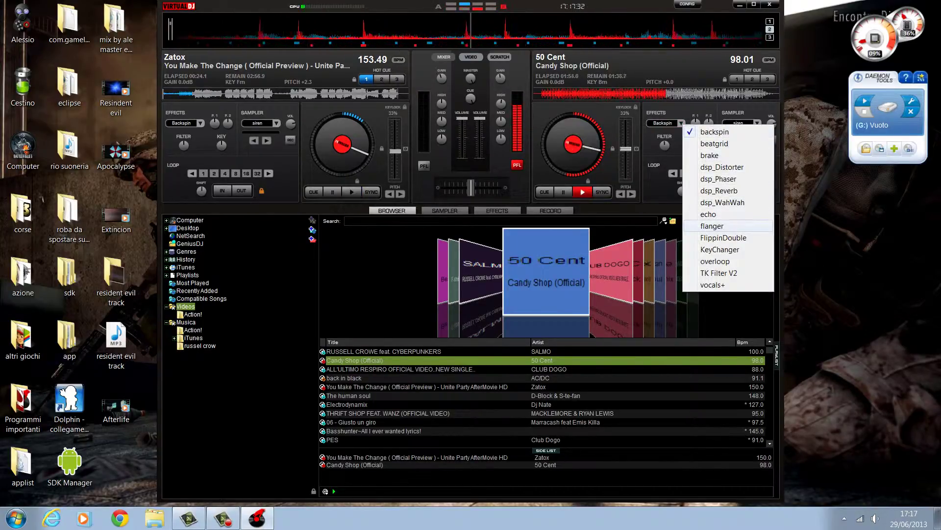
click(701, 130)
click(662, 123)
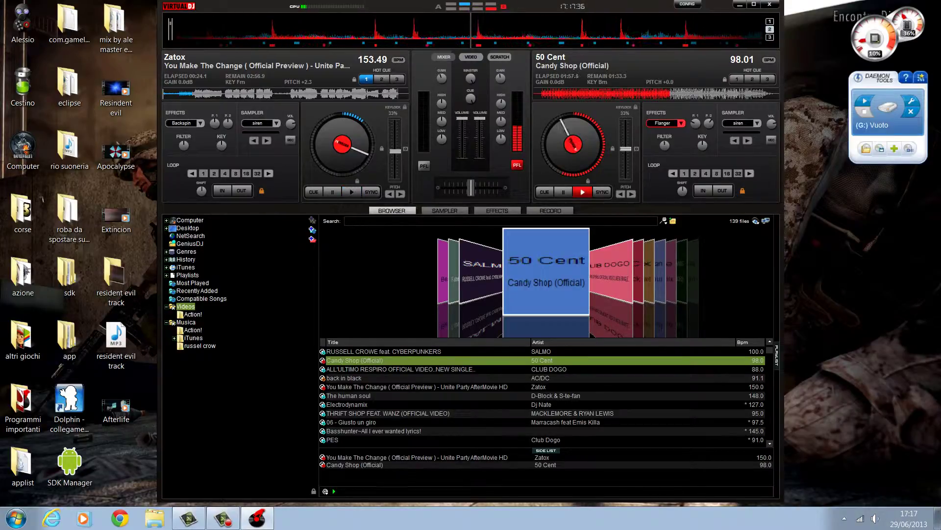
Step: Try syncing deck 2 to deck 1, then return deck 2's pitch to -1.1
mouse_move(626, 148)
mouse_down()
mouse_move(626, 122)
mouse_move(625, 147)
mouse_up()
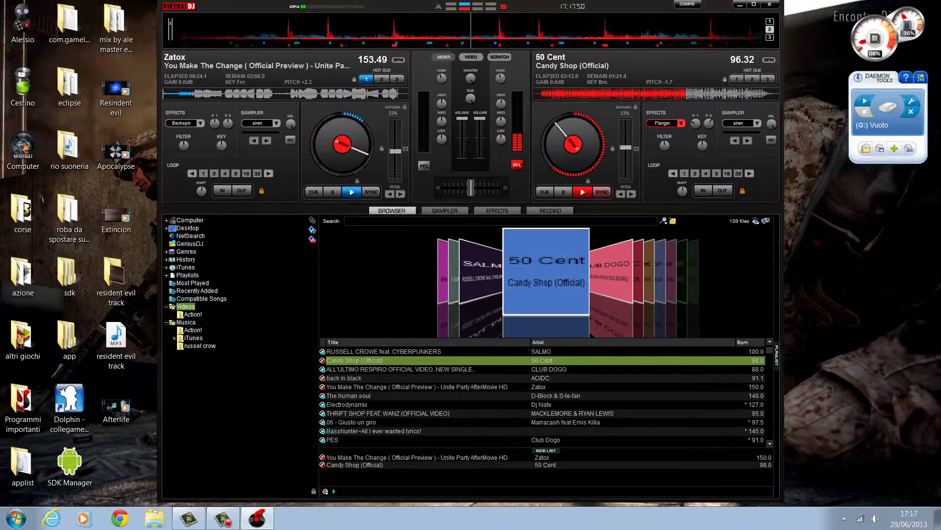
click(602, 192)
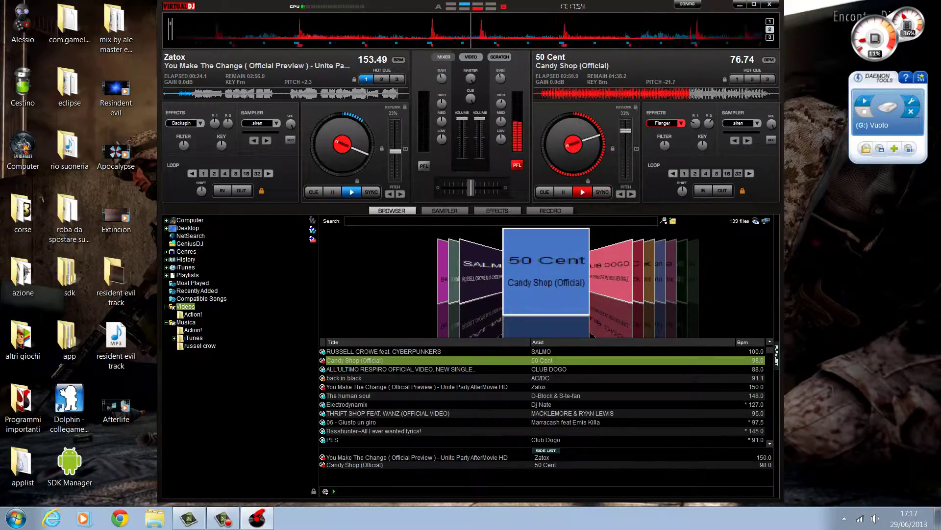
drag(626, 130, 626, 149)
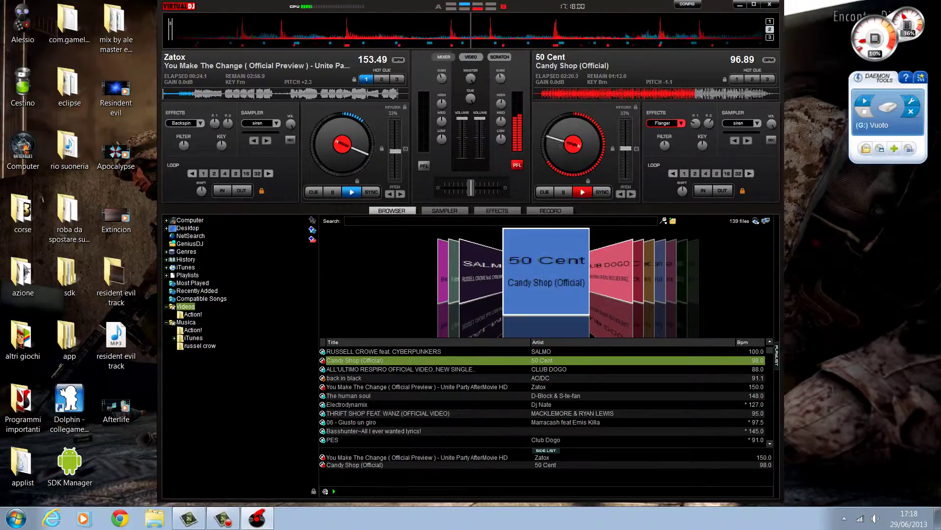
Step: Apply the TK Filter V2 effect to Candy Shop on deck 2
click(682, 123)
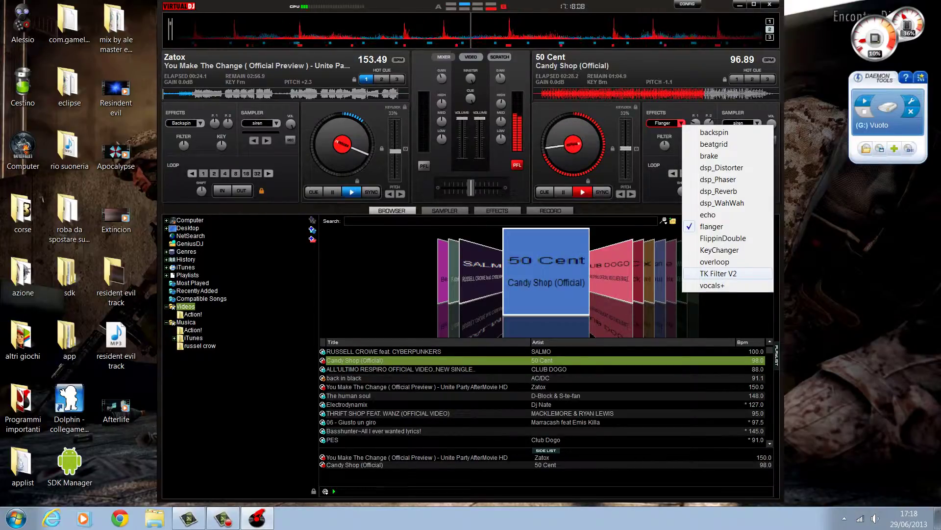
click(719, 274)
click(663, 123)
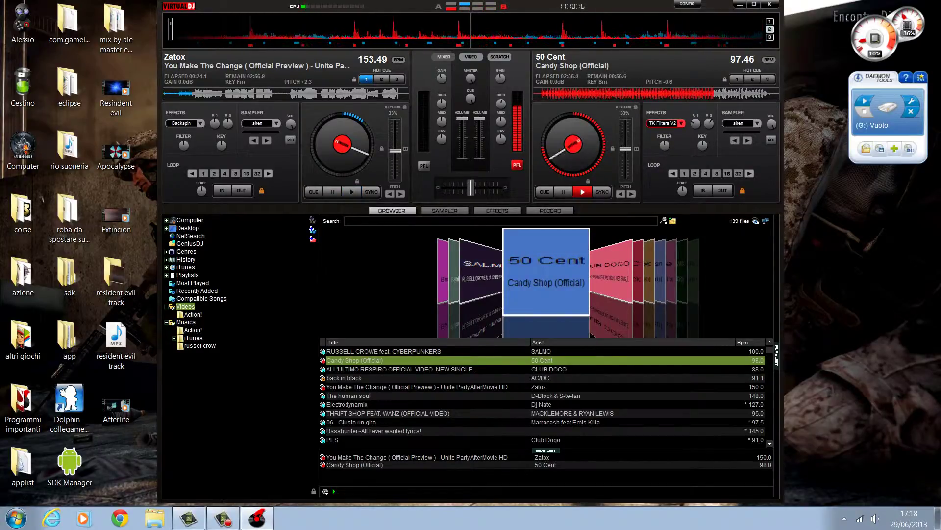
Step: Switch deck 2 to the Vocals+ effect and set its pitch to -1.1
click(681, 123)
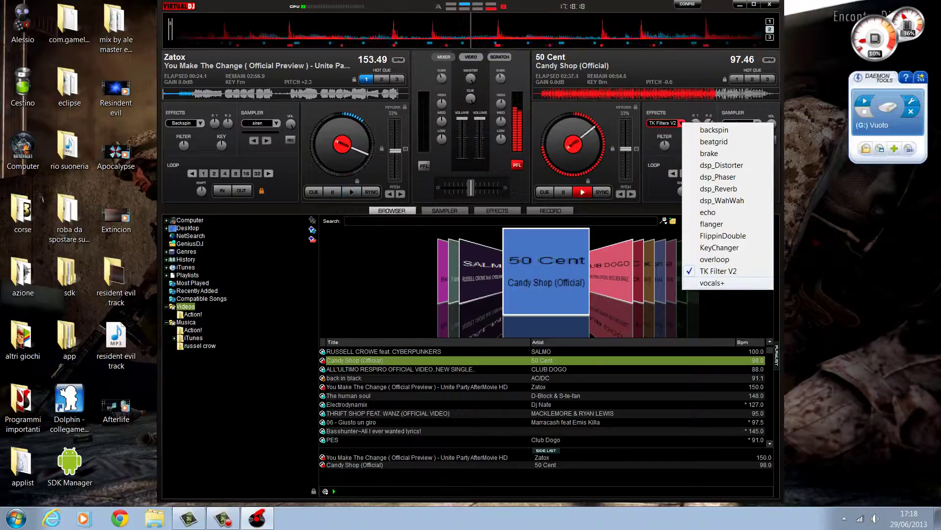
click(712, 283)
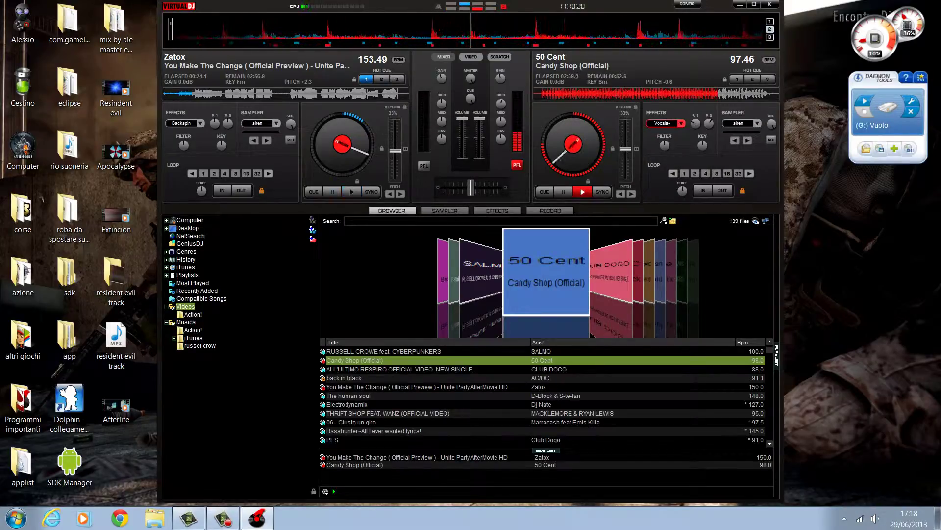
mouse_move(626, 148)
mouse_down()
mouse_move(625, 123)
mouse_move(626, 156)
mouse_move(626, 148)
mouse_up()
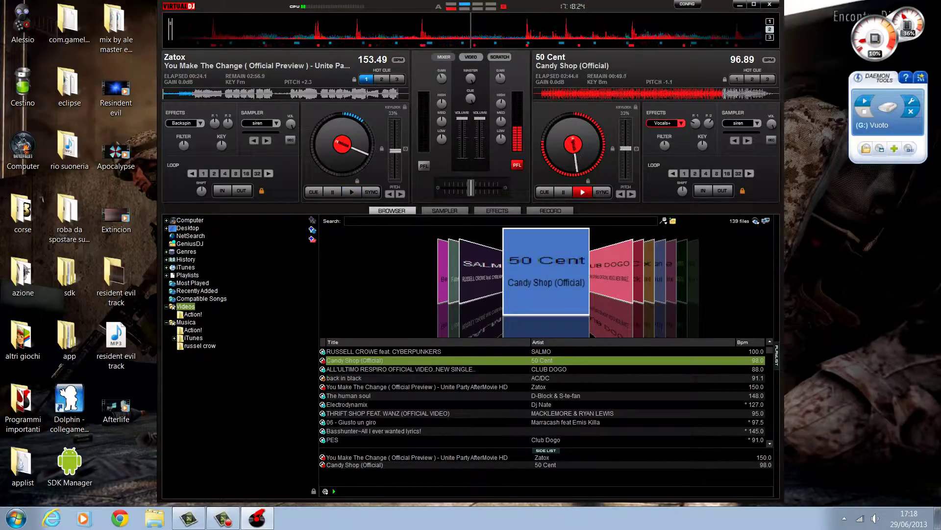
Step: Replay Candy Shop on deck 2 from about 1:52 and replace Vocals+ with the active Flanger effect
click(351, 191)
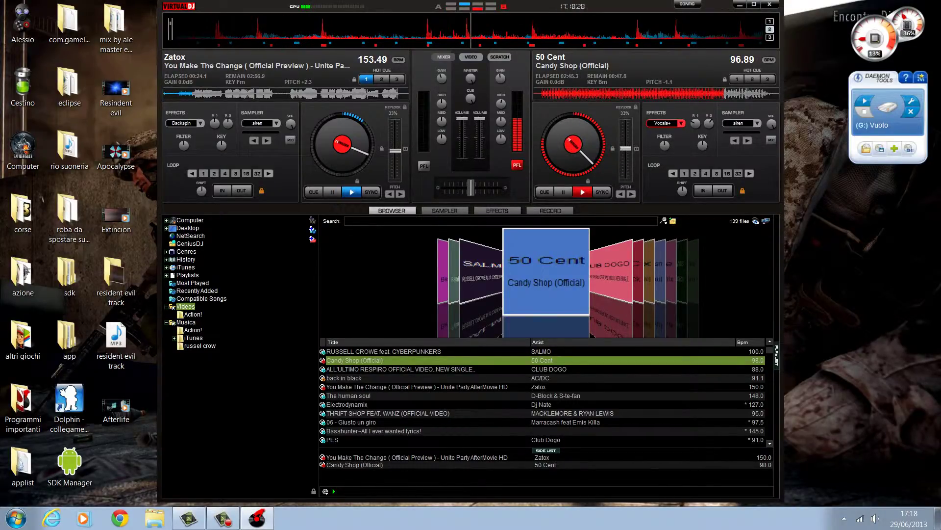
click(582, 192)
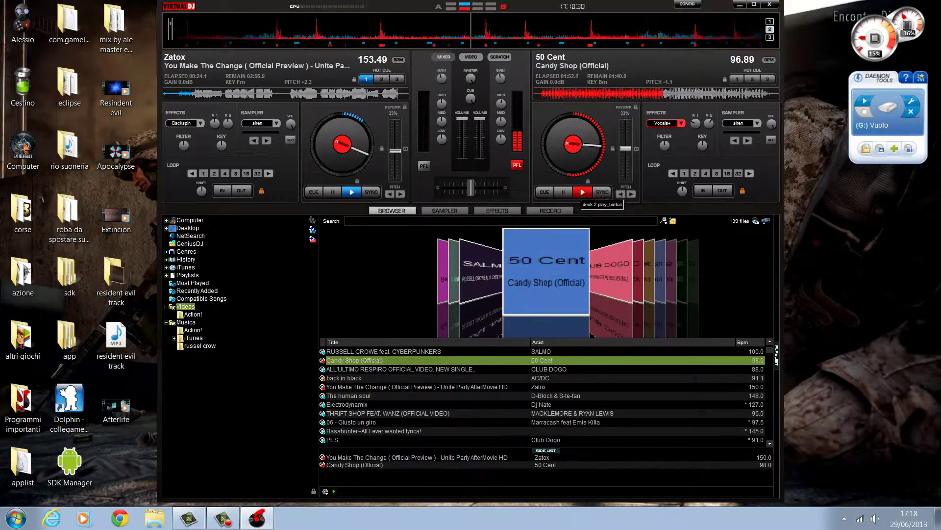
click(681, 123)
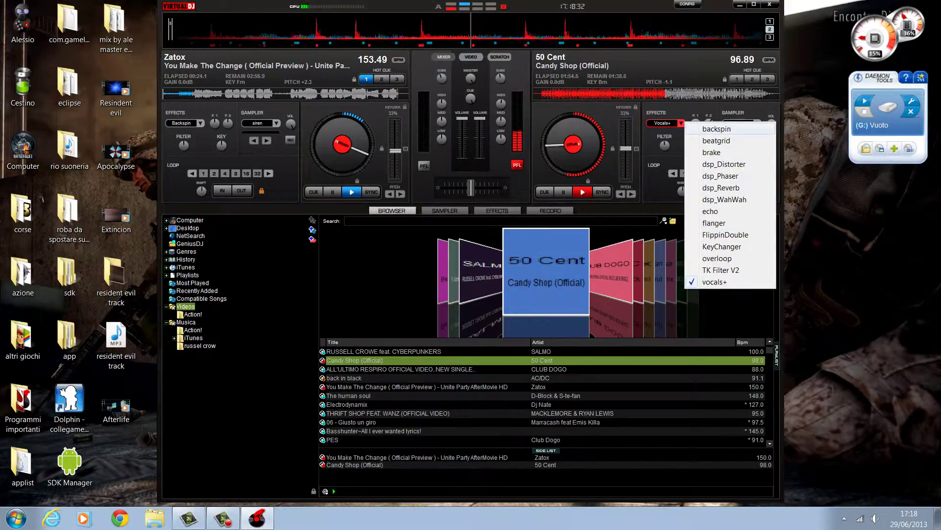
click(726, 223)
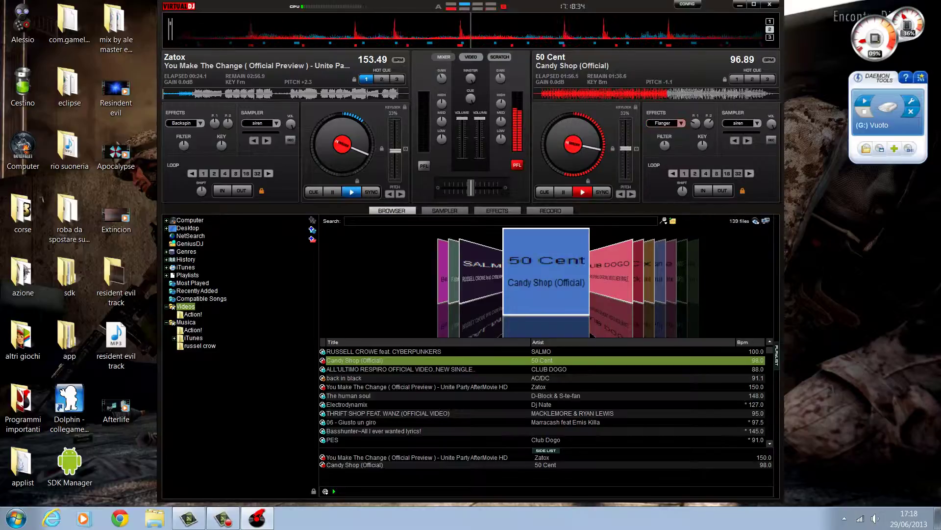
click(662, 123)
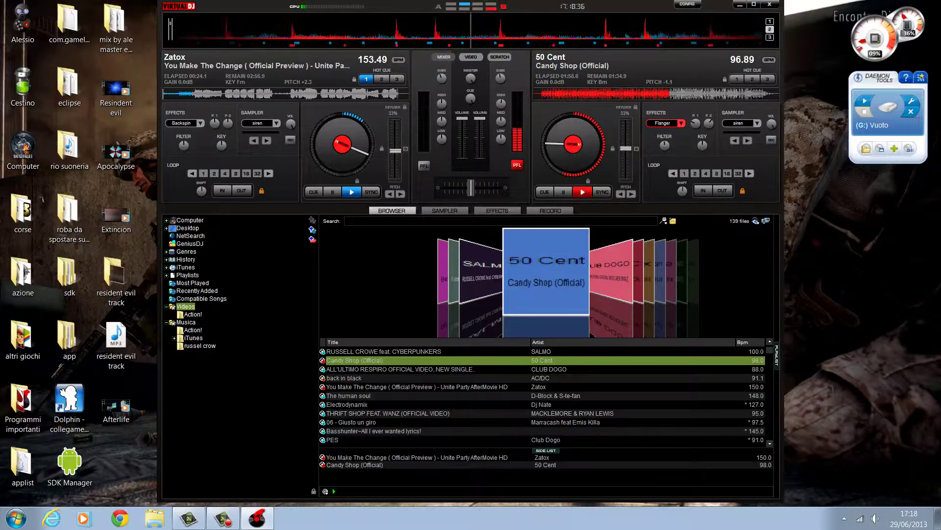
Step: Select the Backspin effect for deck 2 and use it to stop Candy Shop
click(682, 123)
click(726, 131)
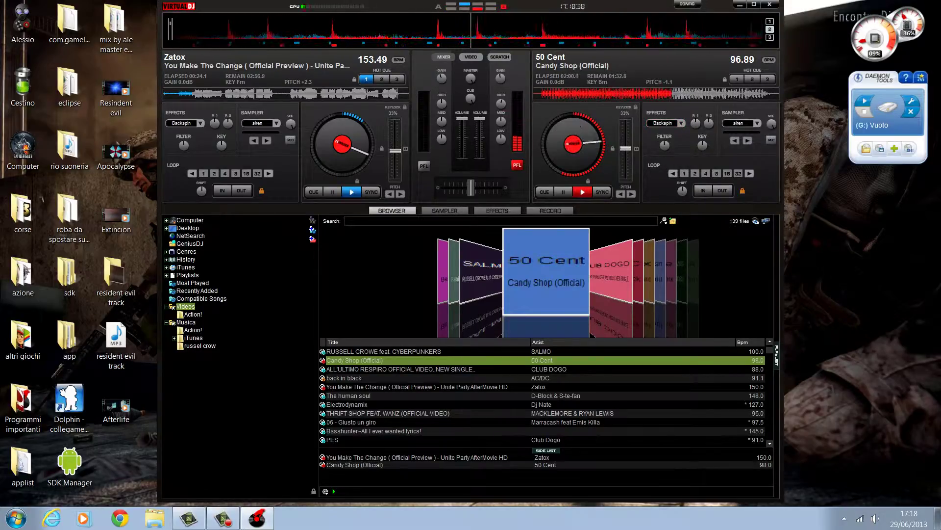
click(663, 123)
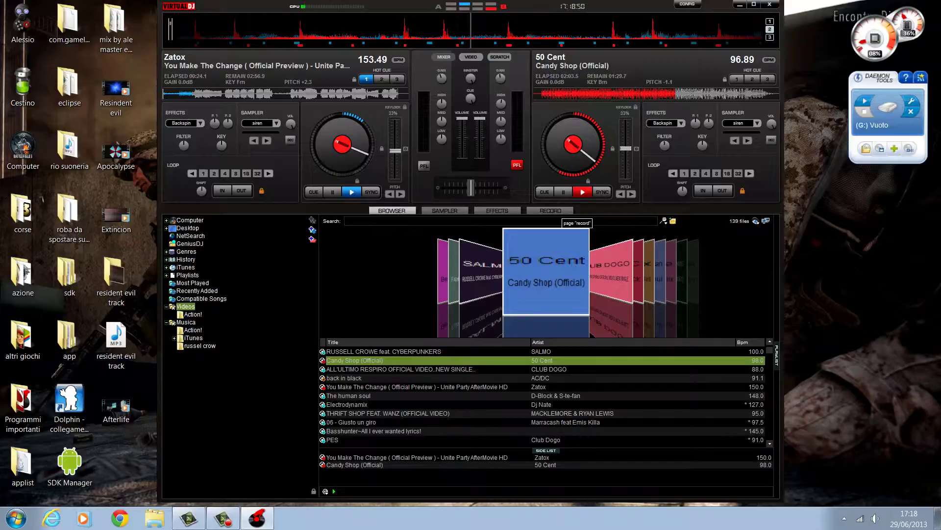
Step: View the recording options, then return to the track browser and hide the empty playlist pane
click(559, 211)
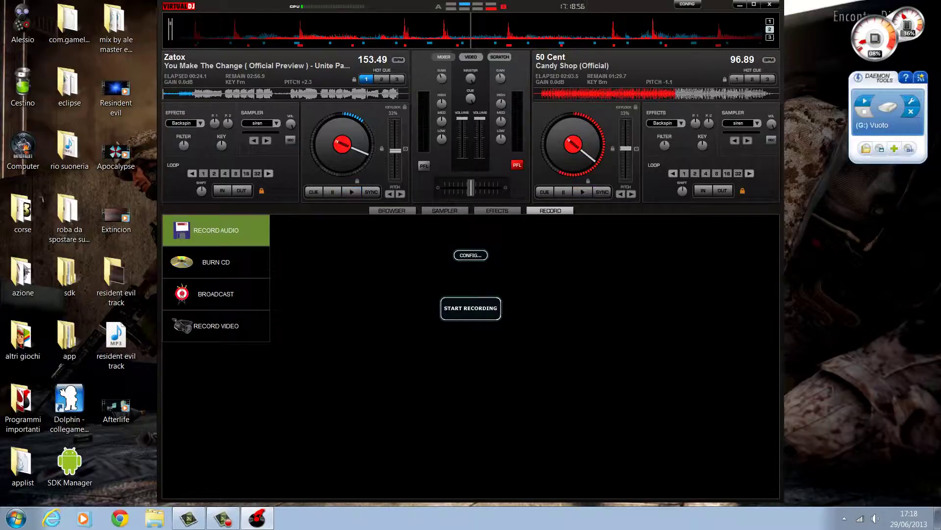
click(392, 210)
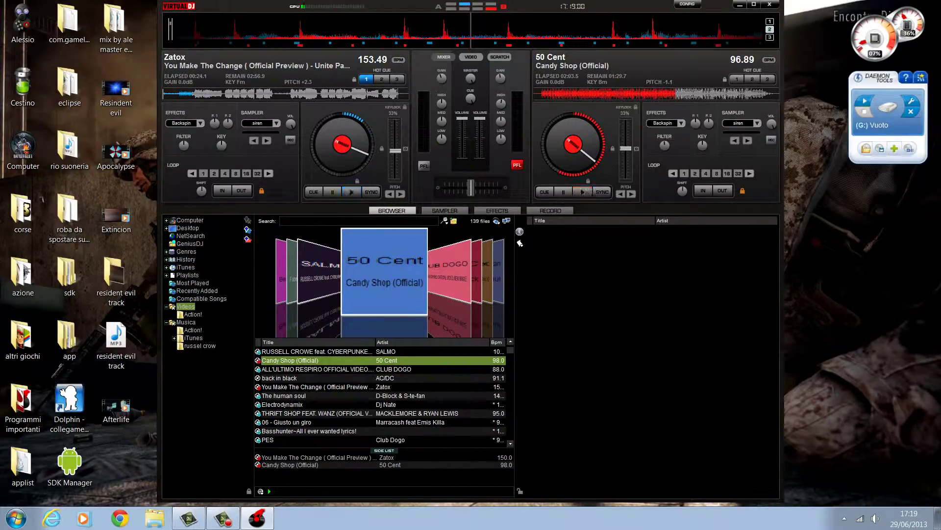
click(520, 243)
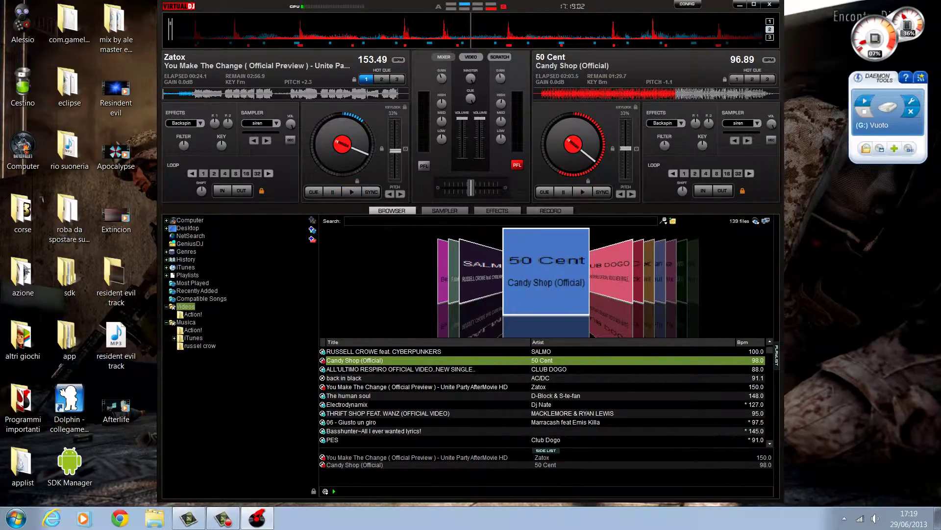